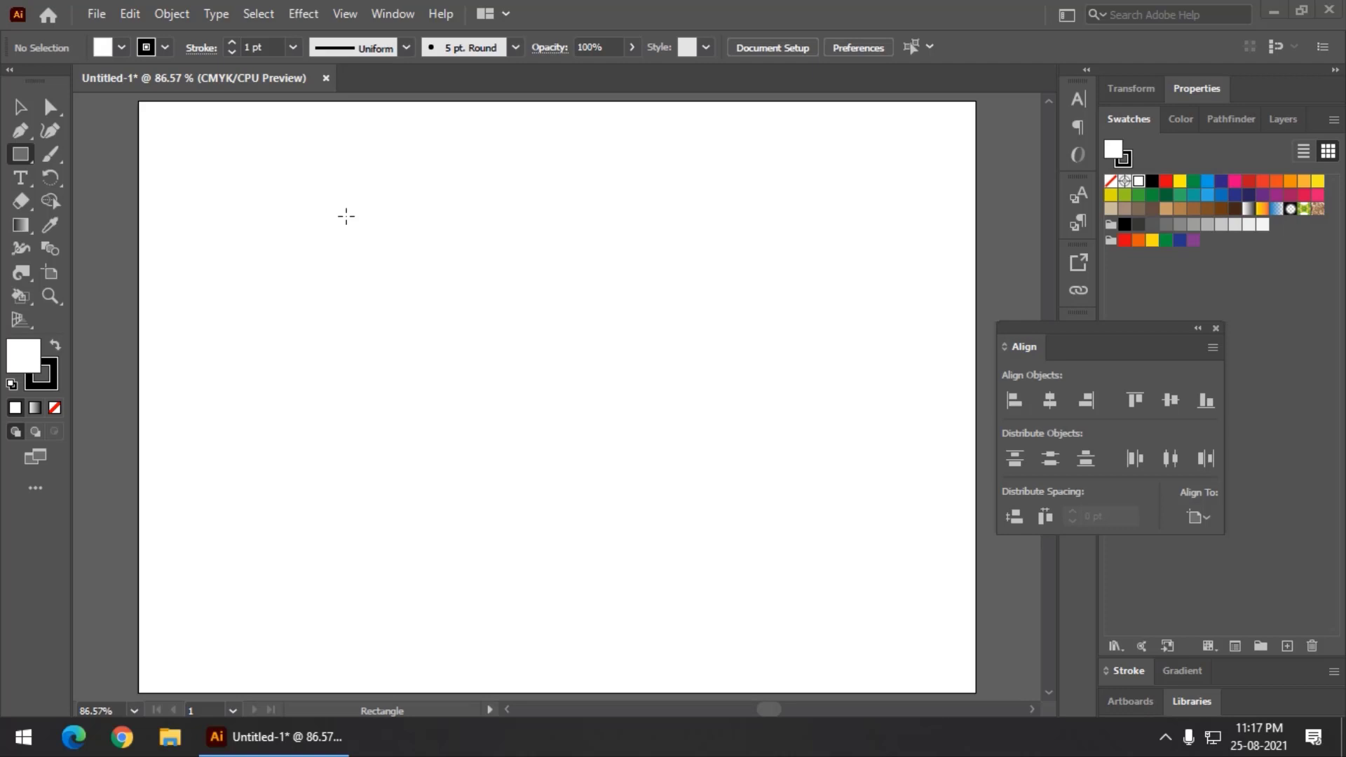
Draw a circle about 411 pt in diameter on the artboard with the Ellipse tool.
{"action": "left_click", "coordinate": [20, 157]}
{"action": "left_click", "coordinate": [68, 178]}
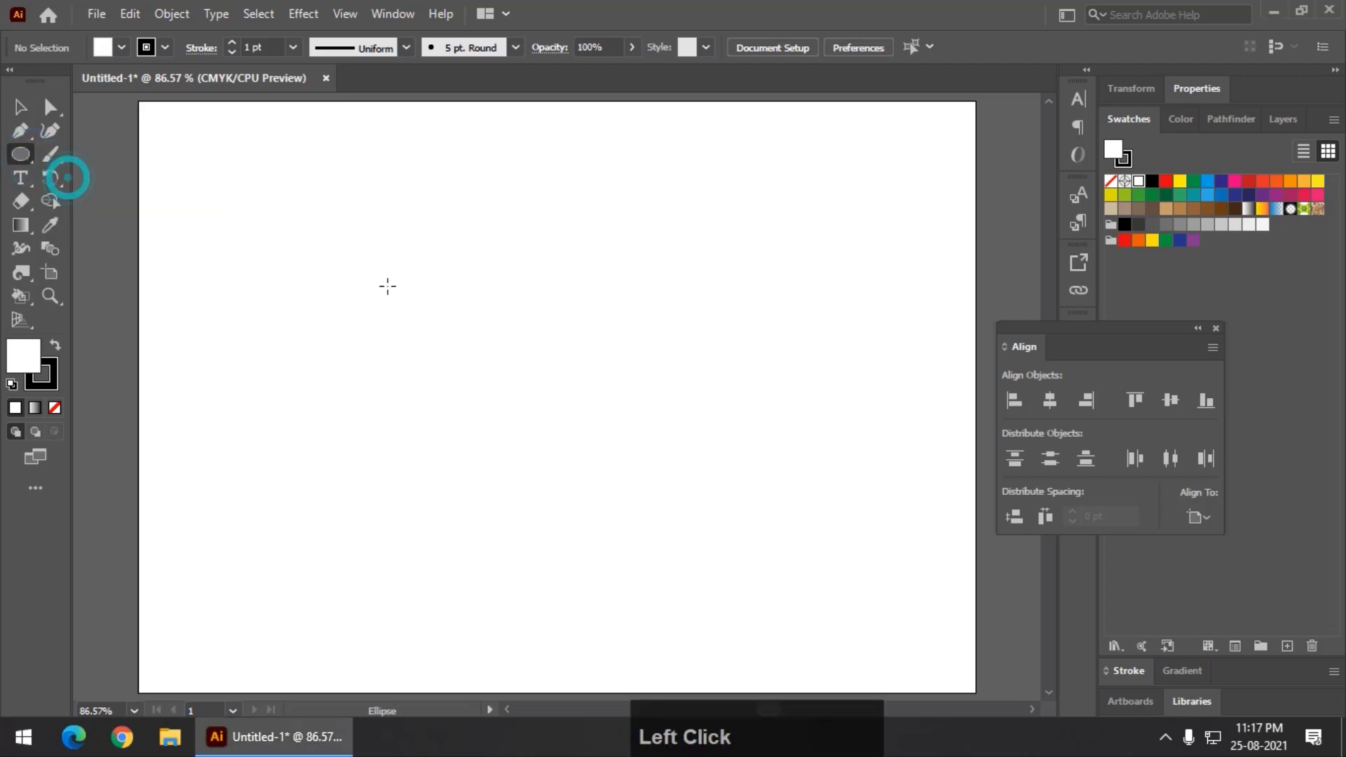
{"action": "left_click_drag", "start_coordinate": [339, 255], "coordinate": [748, 597]}
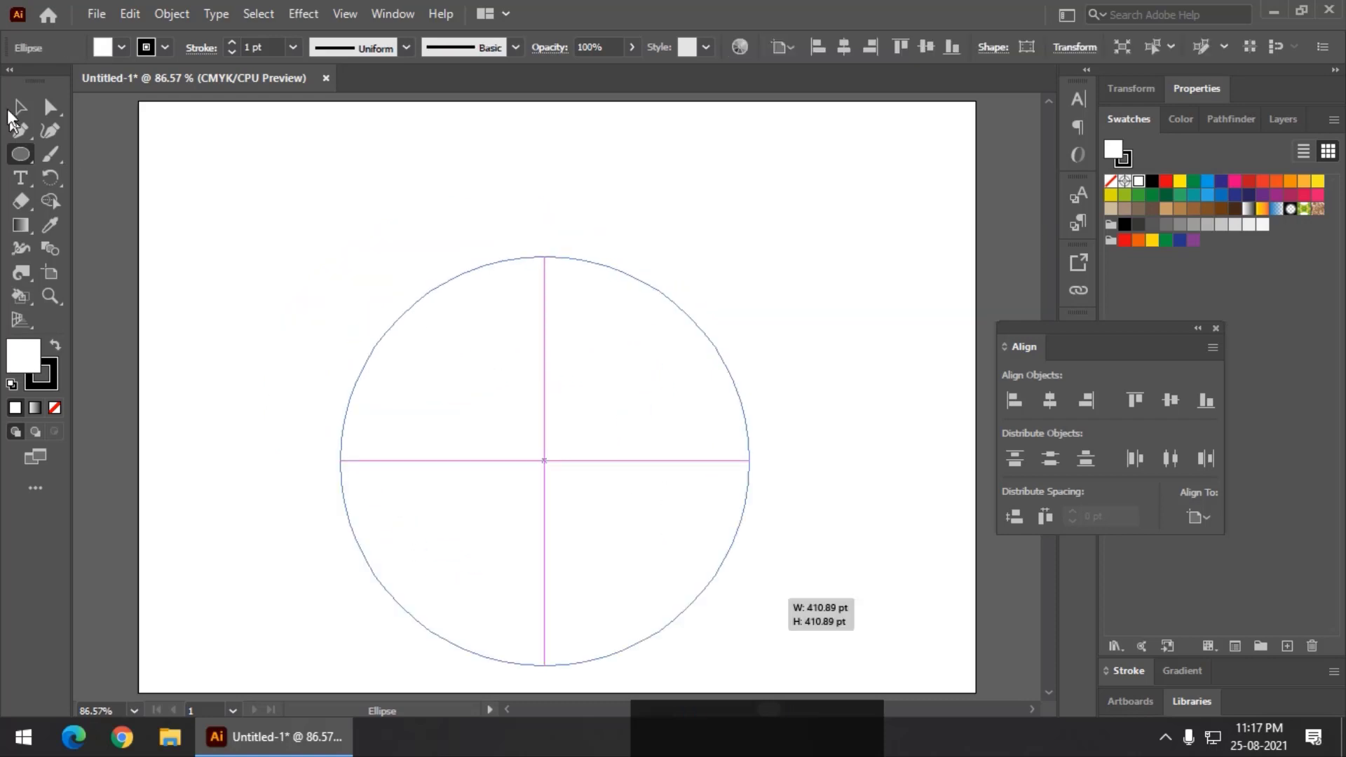
Move the circle up toward the middle of the artboard and remove its fill.
{"action": "left_click", "coordinate": [16, 109]}
{"action": "left_click_drag", "start_coordinate": [602, 267], "coordinate": [603, 226]}
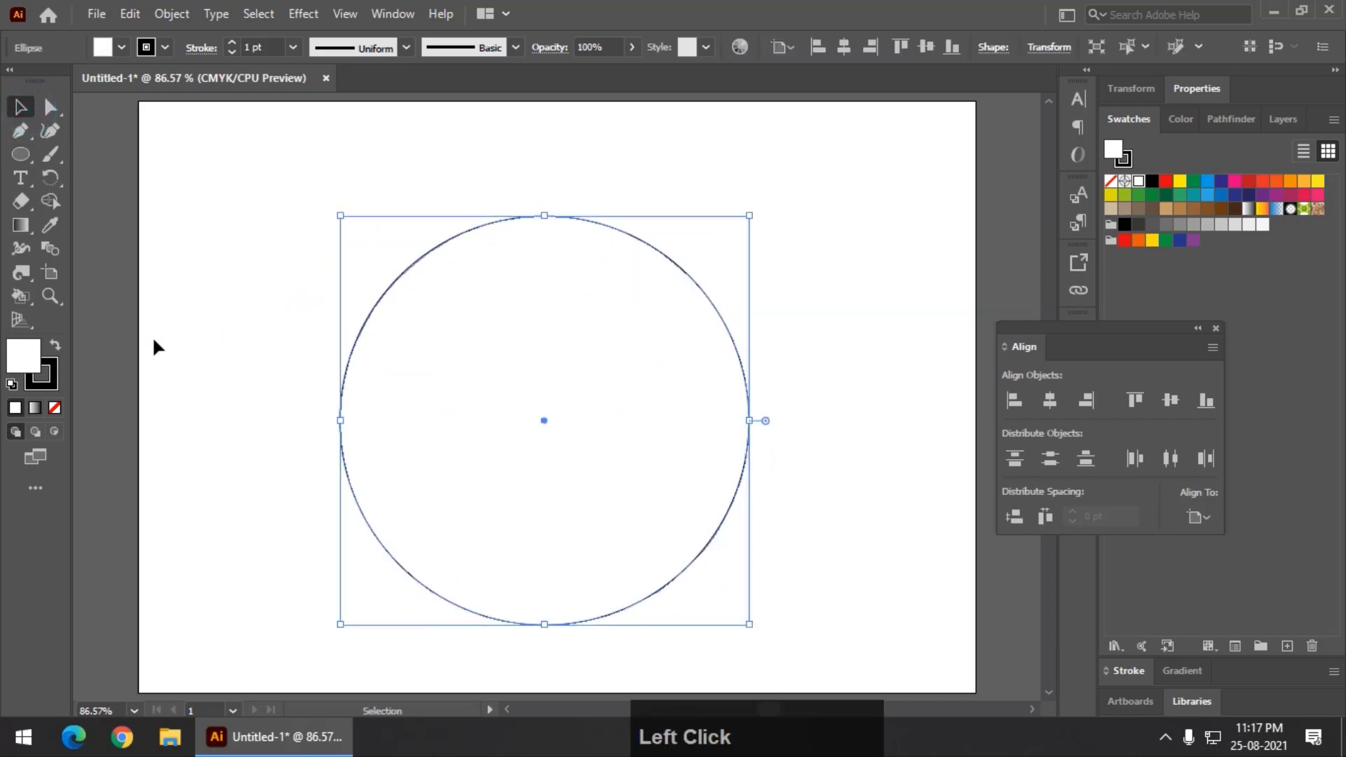
{"action": "left_click", "coordinate": [55, 408]}
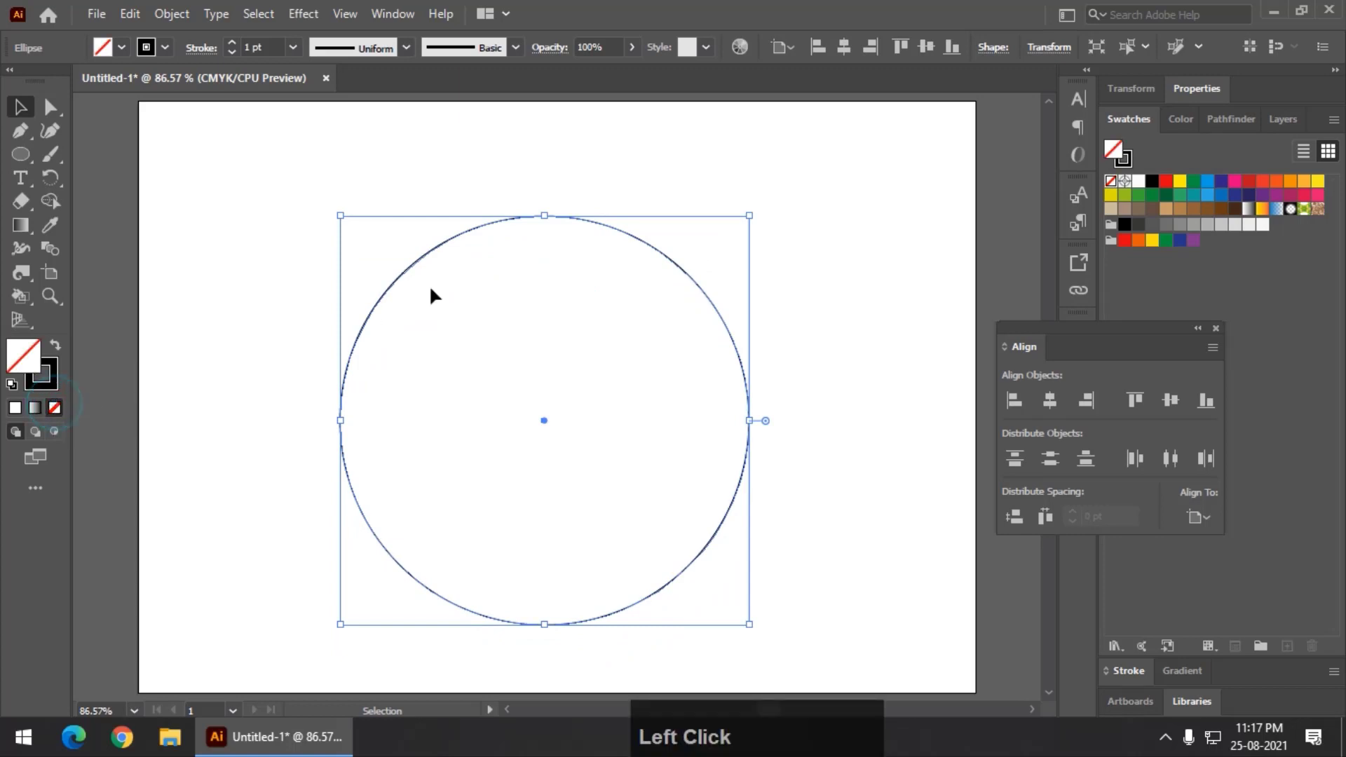
Start type on a path at the upper-left part of the circle and set the font size to 31 pt.
{"action": "left_click", "coordinate": [27, 177]}
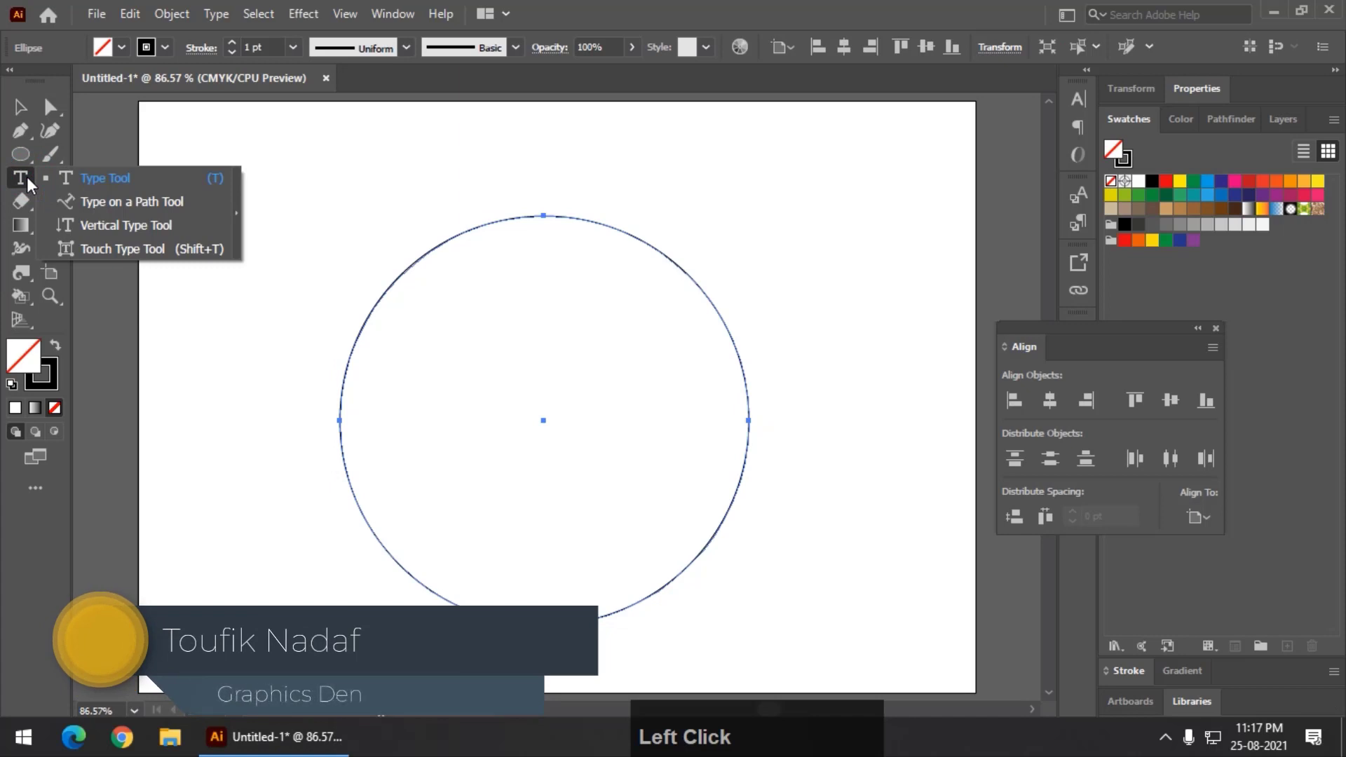
{"action": "left_click", "coordinate": [149, 212]}
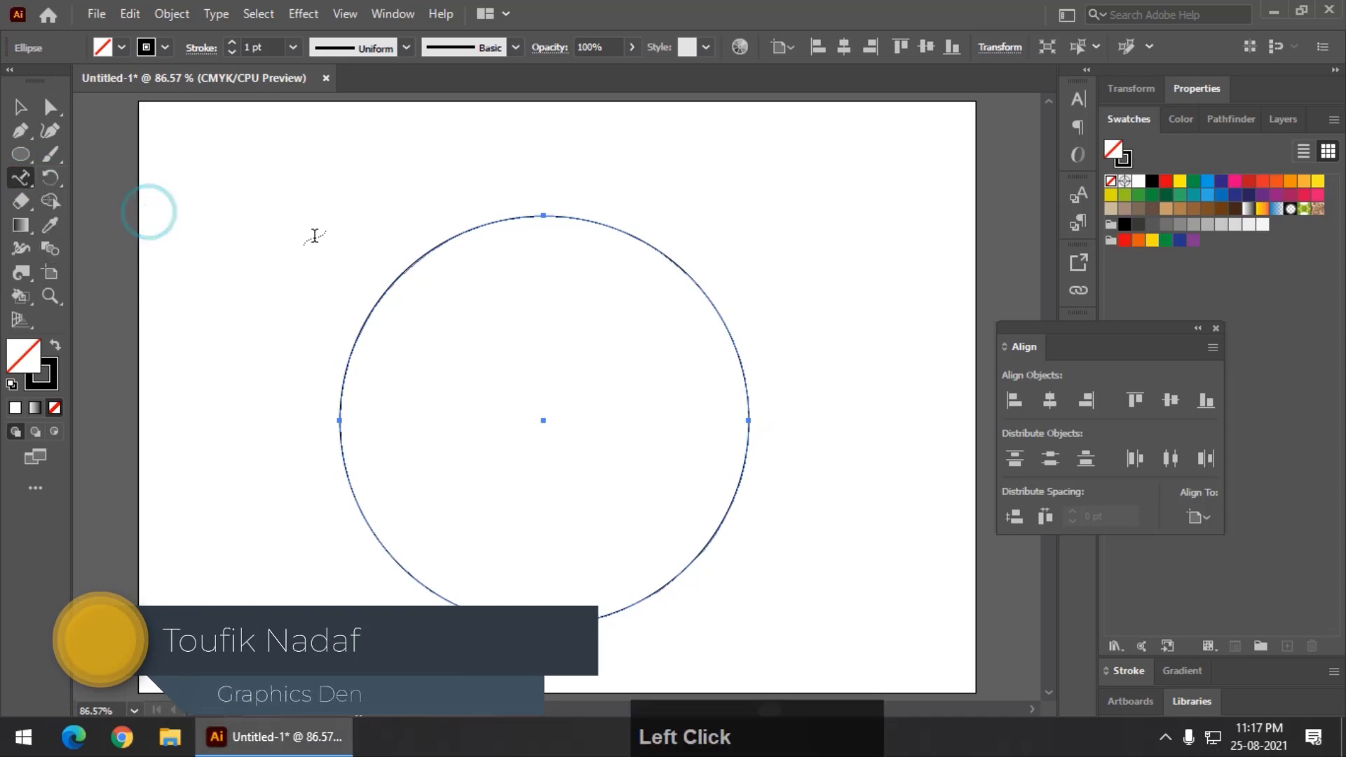
{"action": "left_click", "coordinate": [362, 319]}
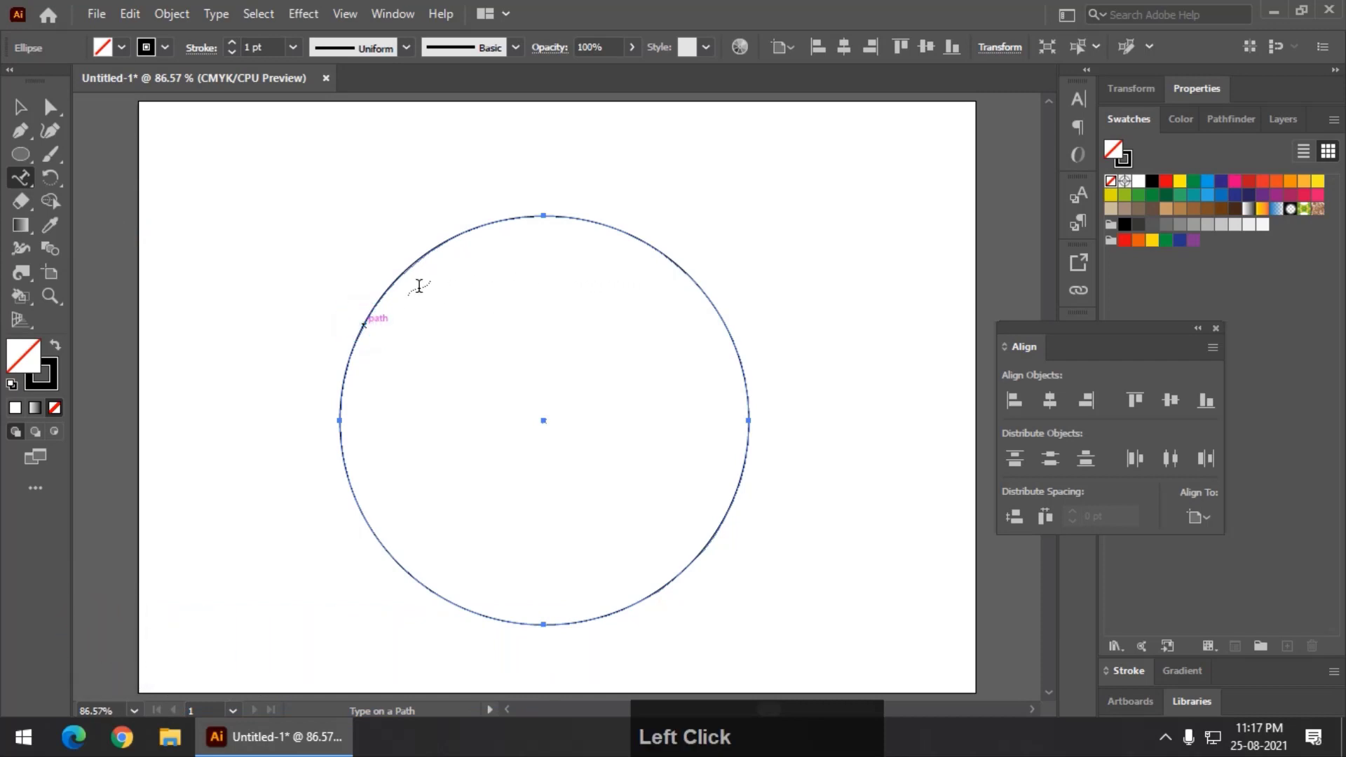
{"action": "left_click", "coordinate": [364, 319]}
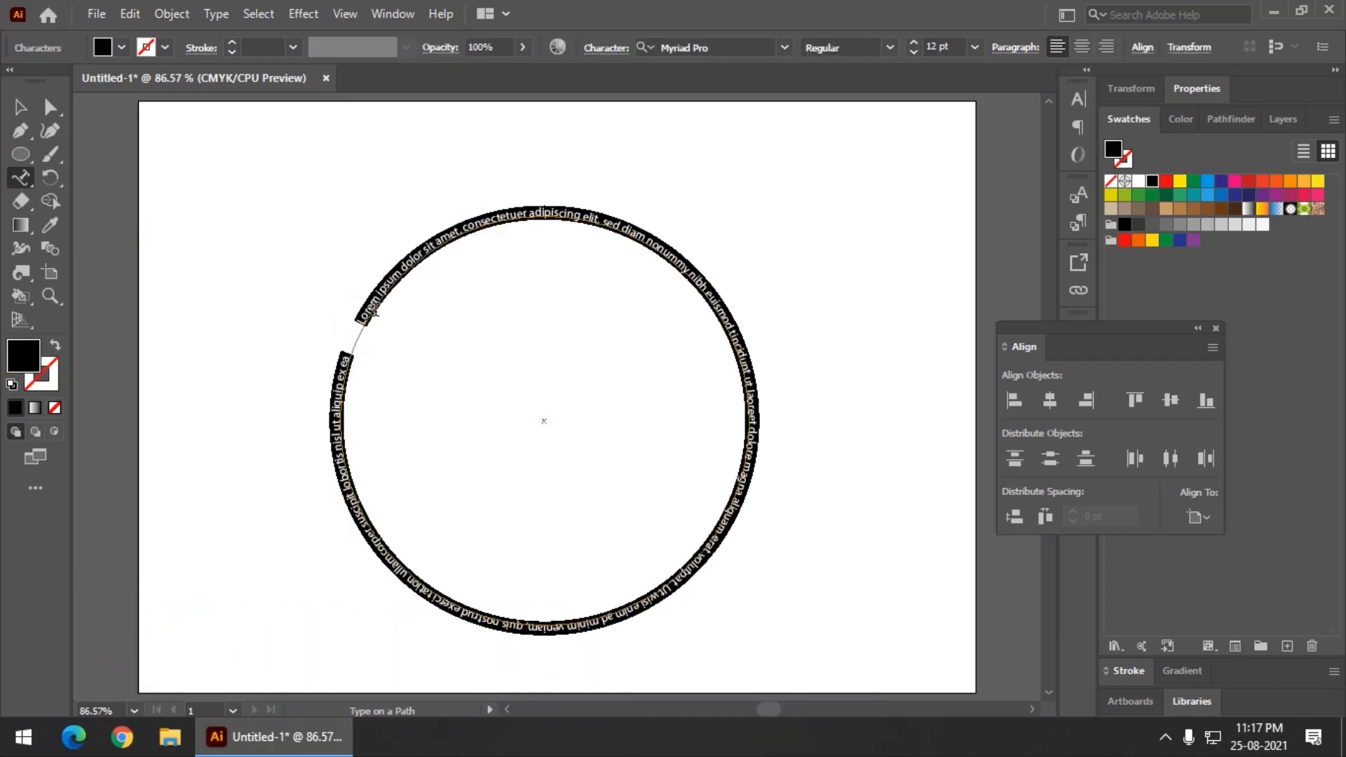
{"action": "left_click_drag", "start_coordinate": [913, 45], "coordinate": [914, 42]}
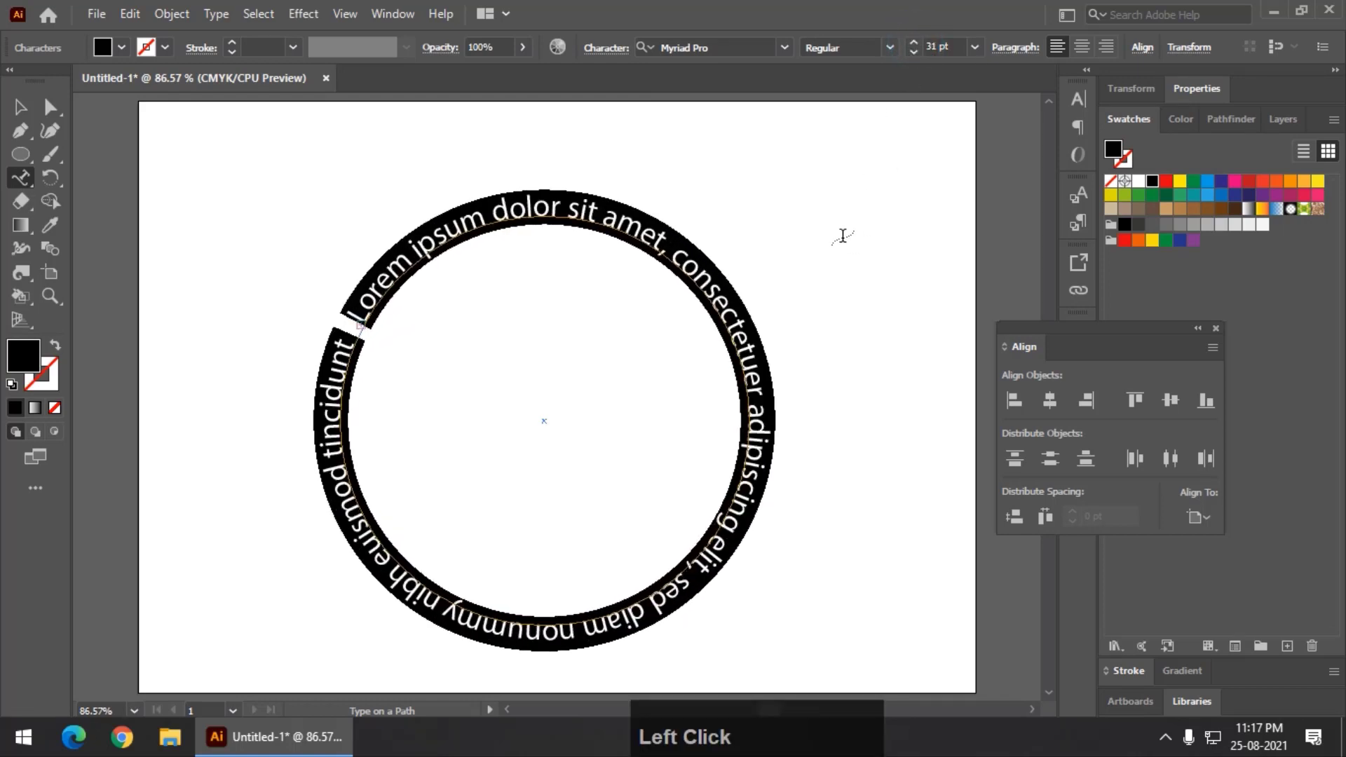
Enter the text "Graphics Den Graphics Design" along the circle.
{"action": "type", "text": "Graphi"}
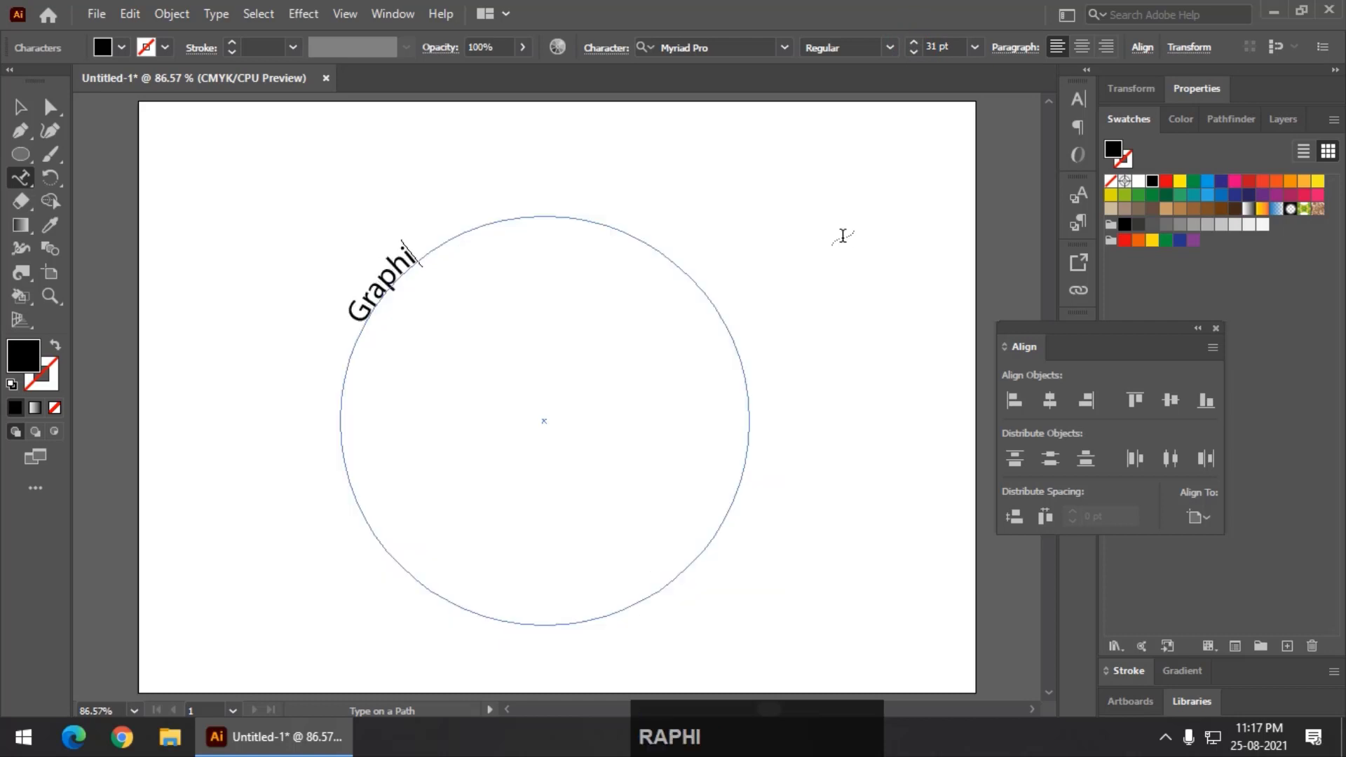
{"action": "type", "text": "cs Des"}
{"action": "key", "text": "BackSpace"}
{"action": "type", "text": "n "}
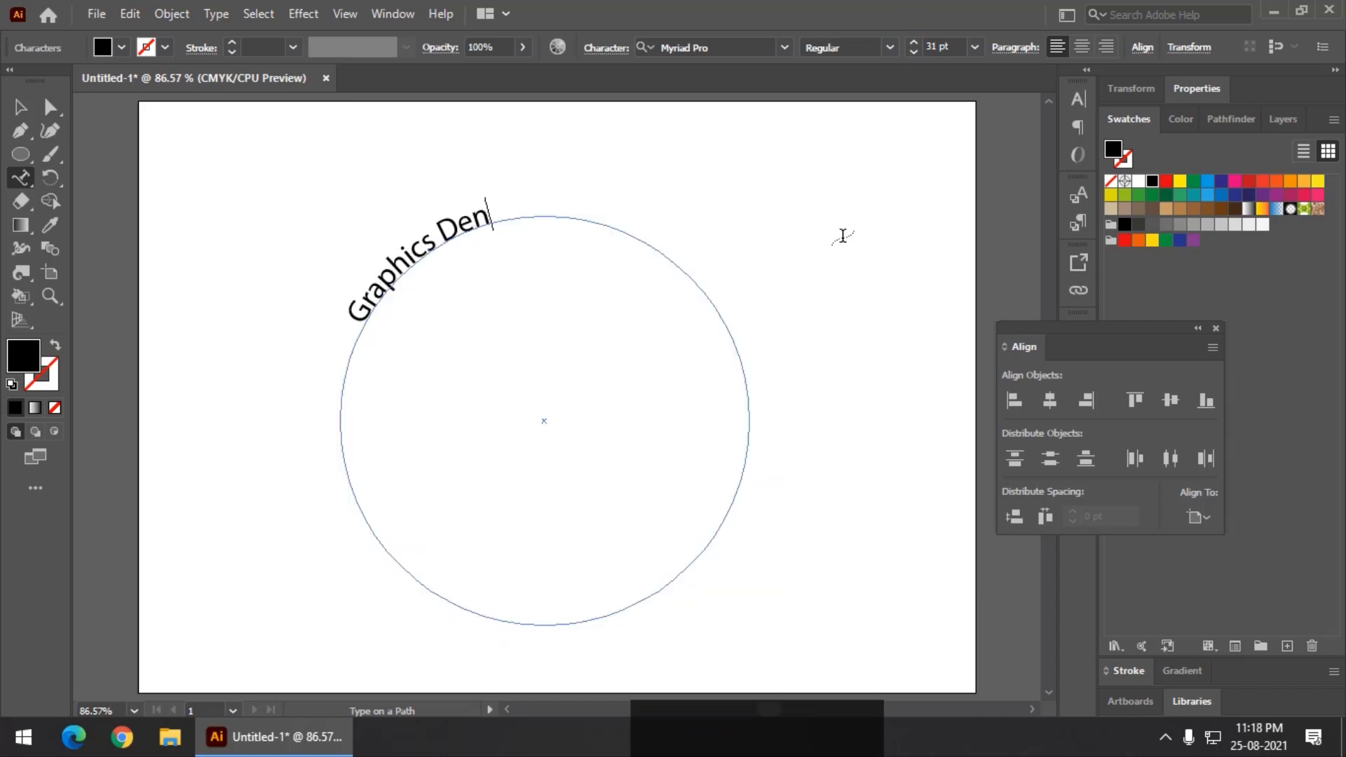
{"action": "type", "text": "Graphic"}
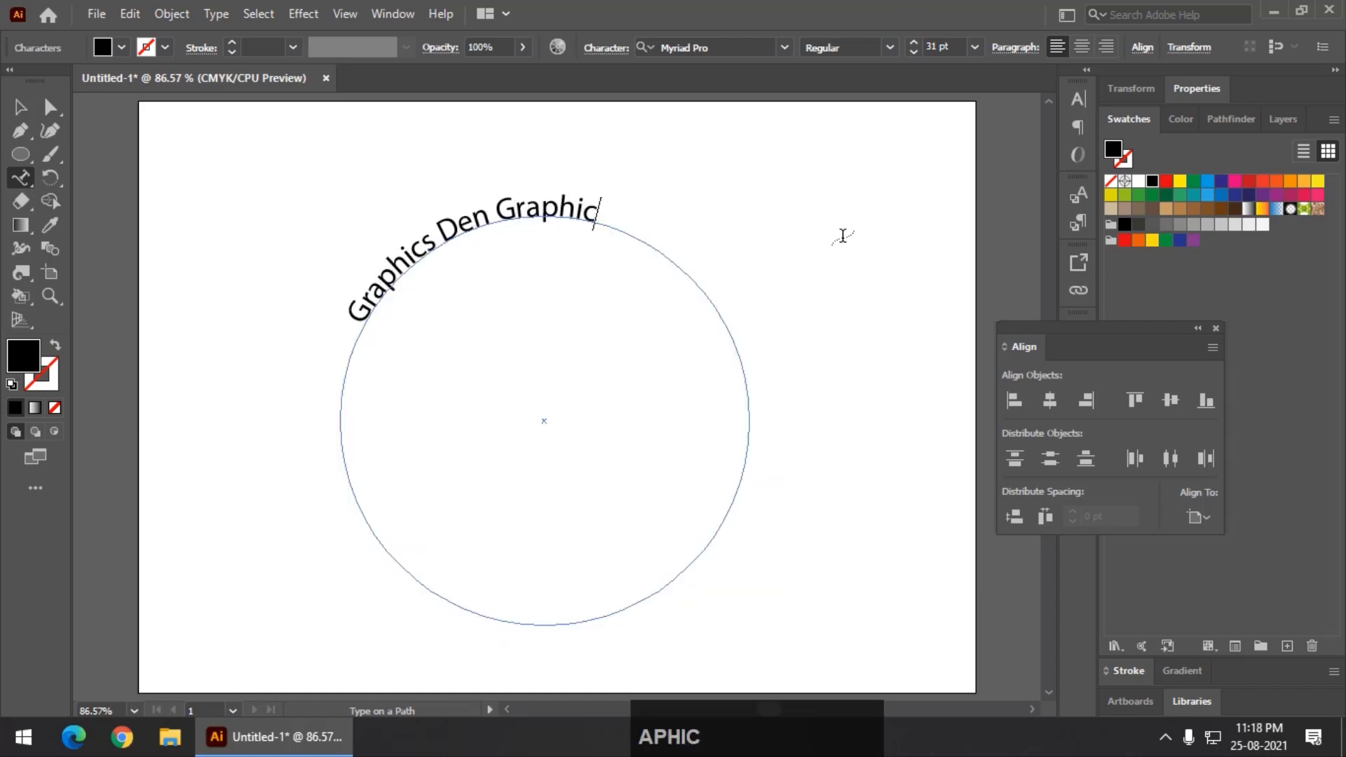
{"action": "type", "text": "s Design"}
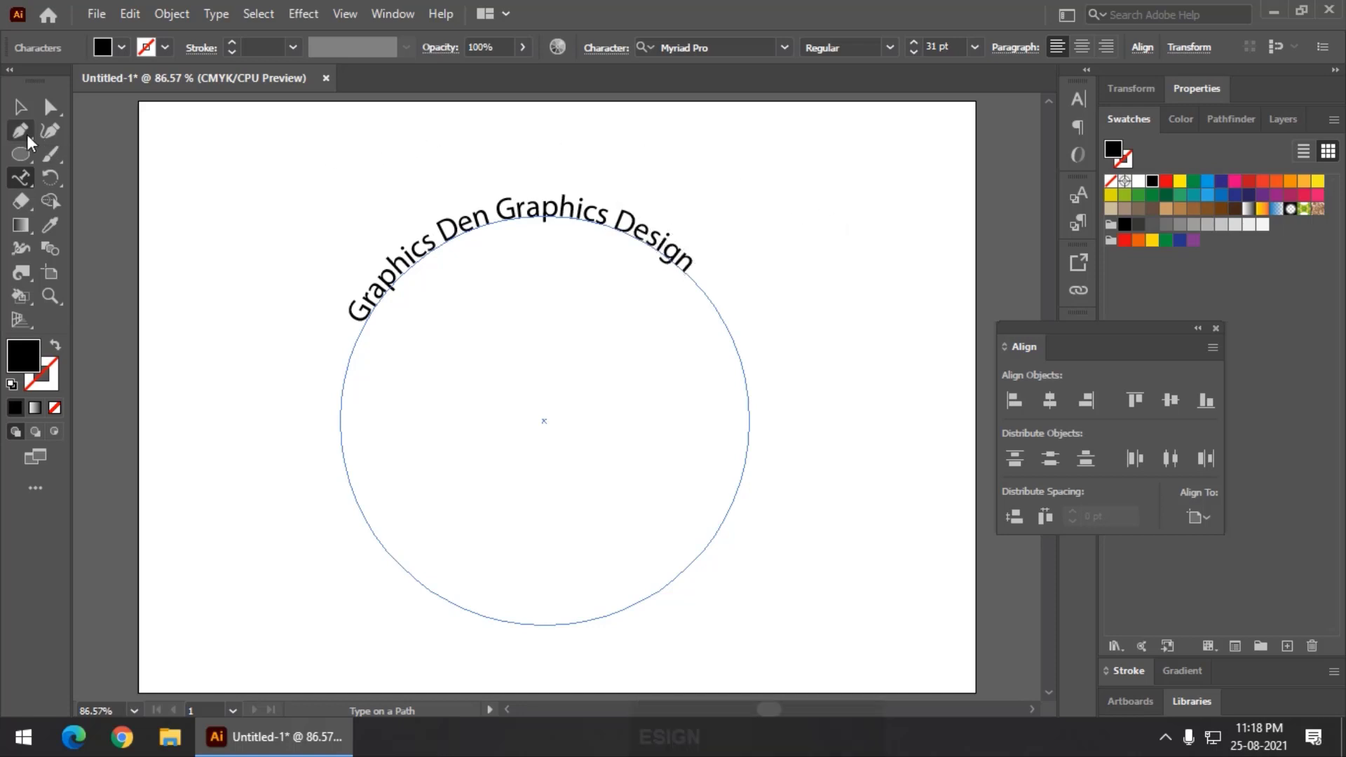
Open the Type on a Path options for the circular text and turn on the preview.
{"action": "left_click", "coordinate": [26, 110]}
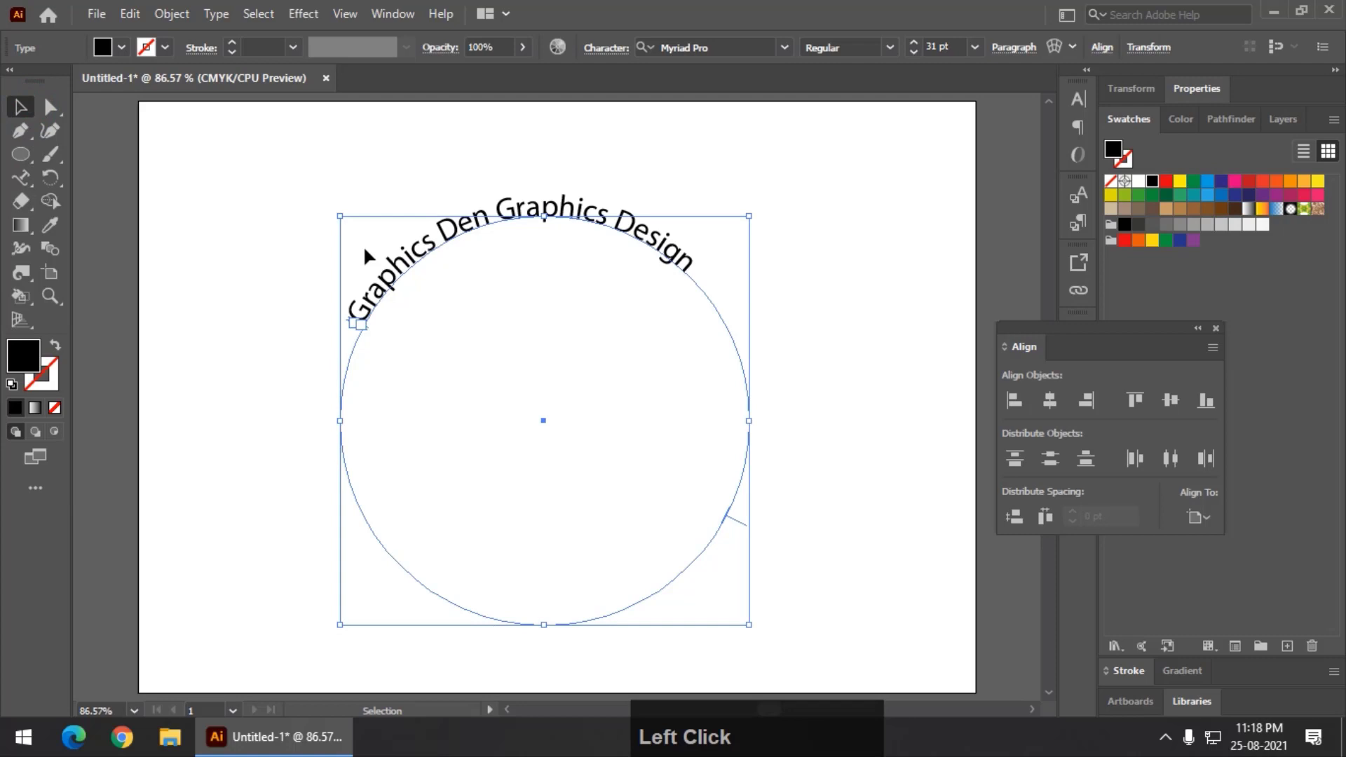
{"action": "left_click", "coordinate": [213, 15]}
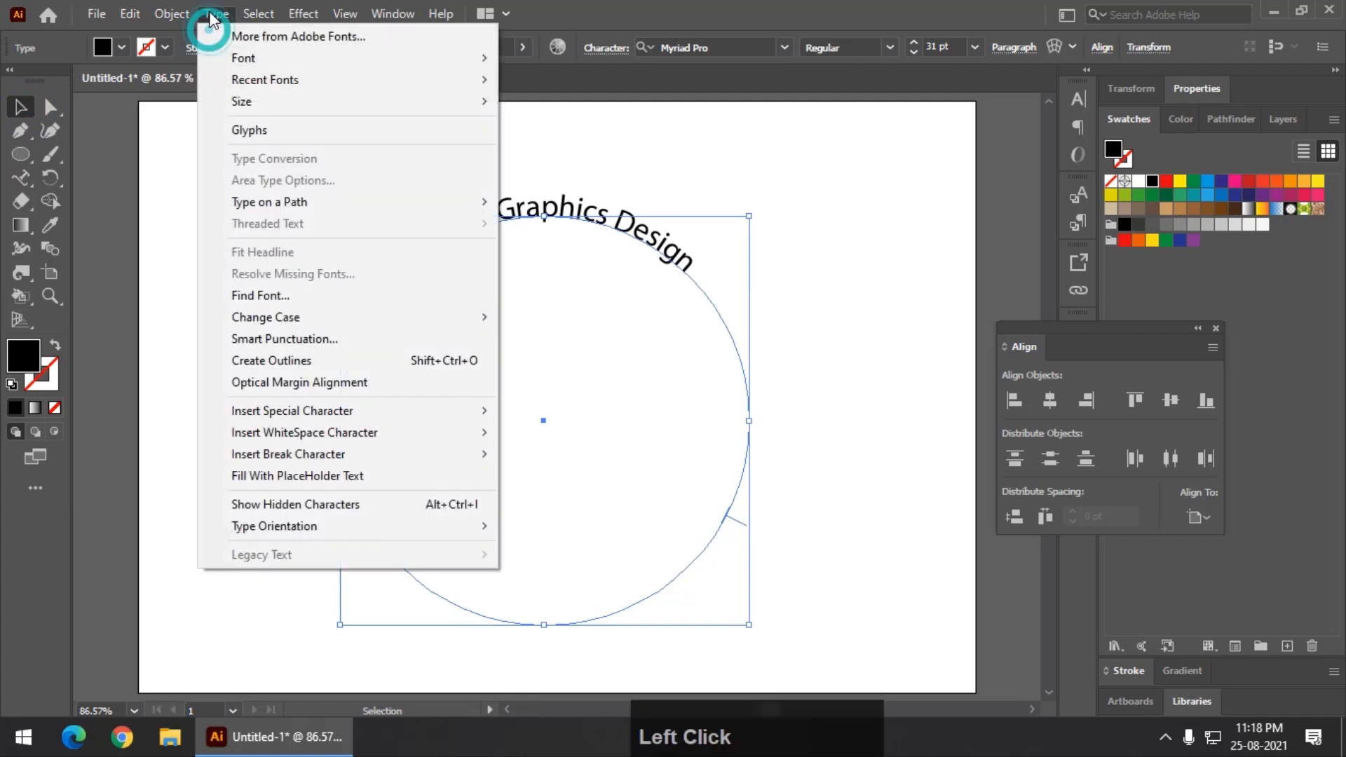
{"action": "left_click", "coordinate": [295, 205]}
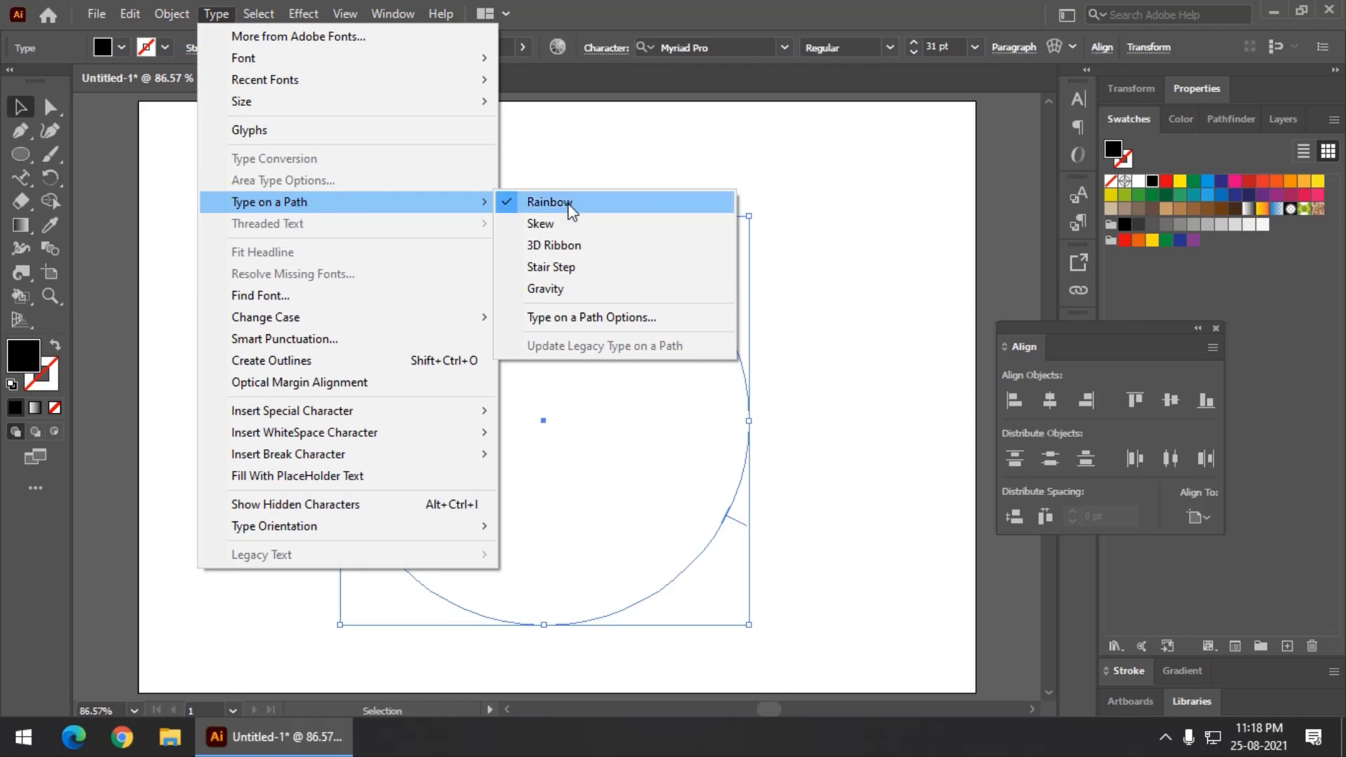
{"action": "left_click", "coordinate": [574, 319]}
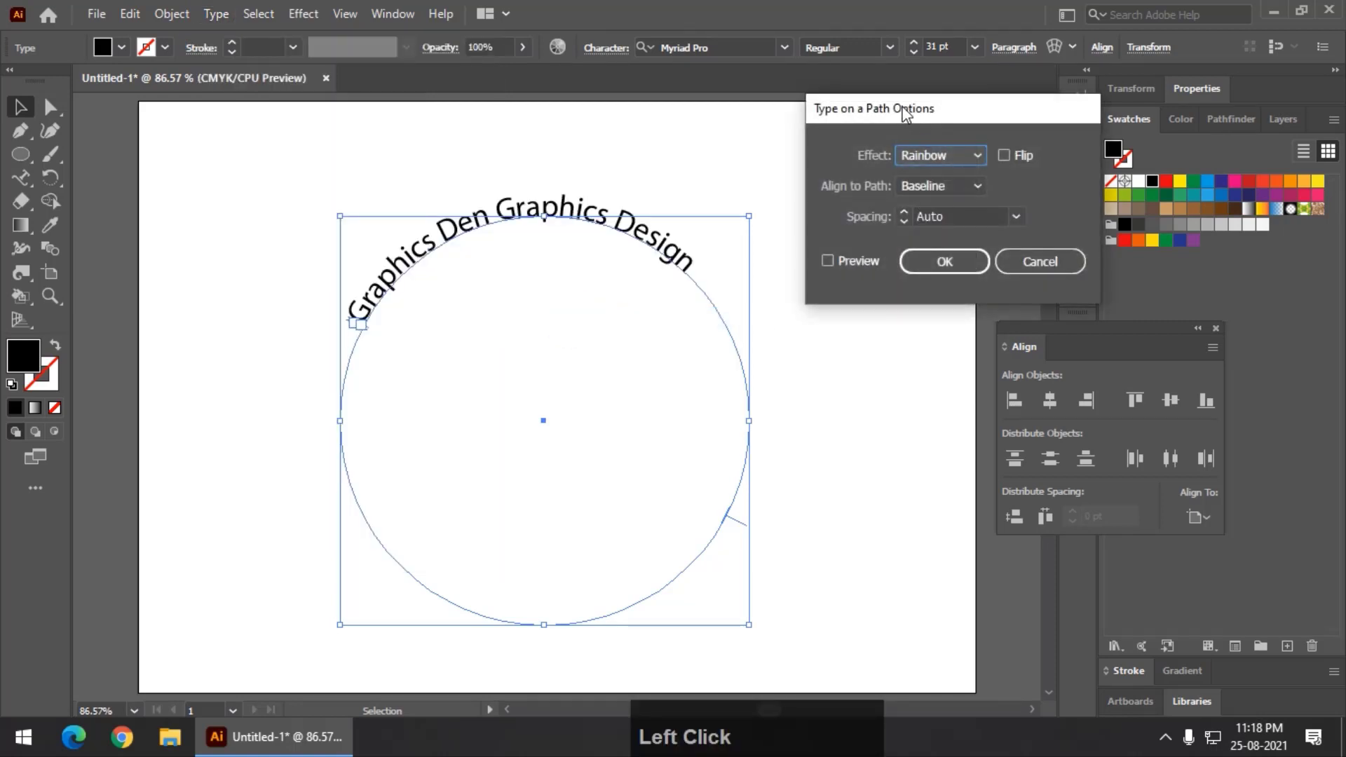
{"action": "left_click_drag", "start_coordinate": [904, 114], "coordinate": [889, 191]}
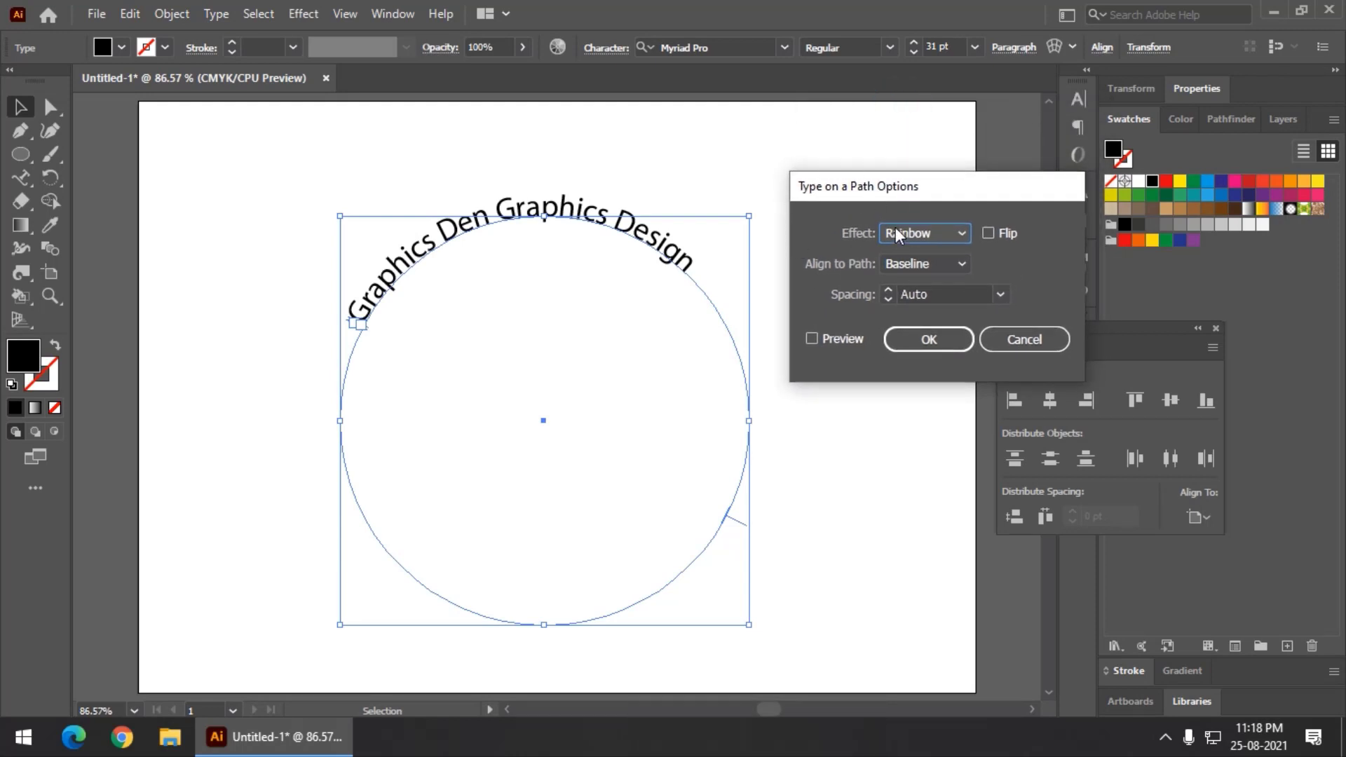
{"action": "left_click_drag", "start_coordinate": [909, 183], "coordinate": [890, 171]}
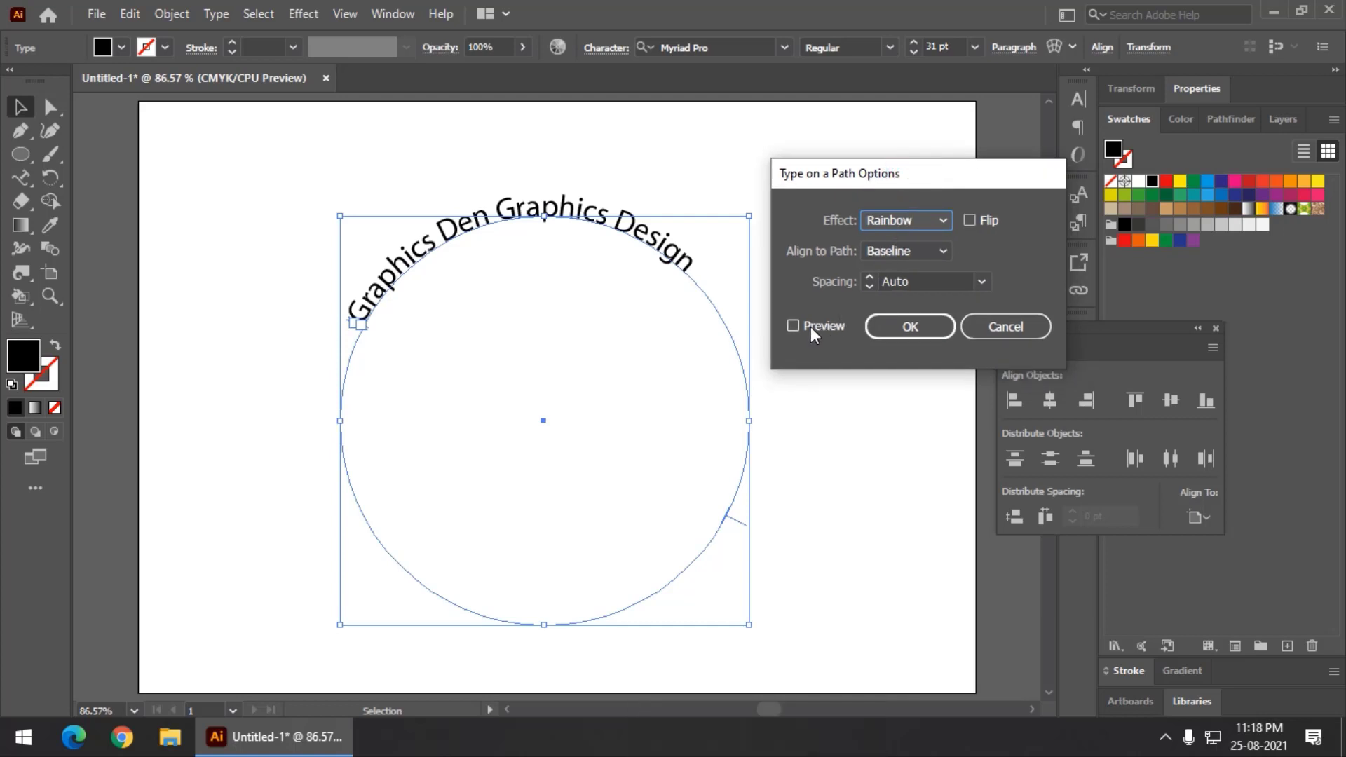
{"action": "left_click_drag", "start_coordinate": [868, 175], "coordinate": [969, 176]}
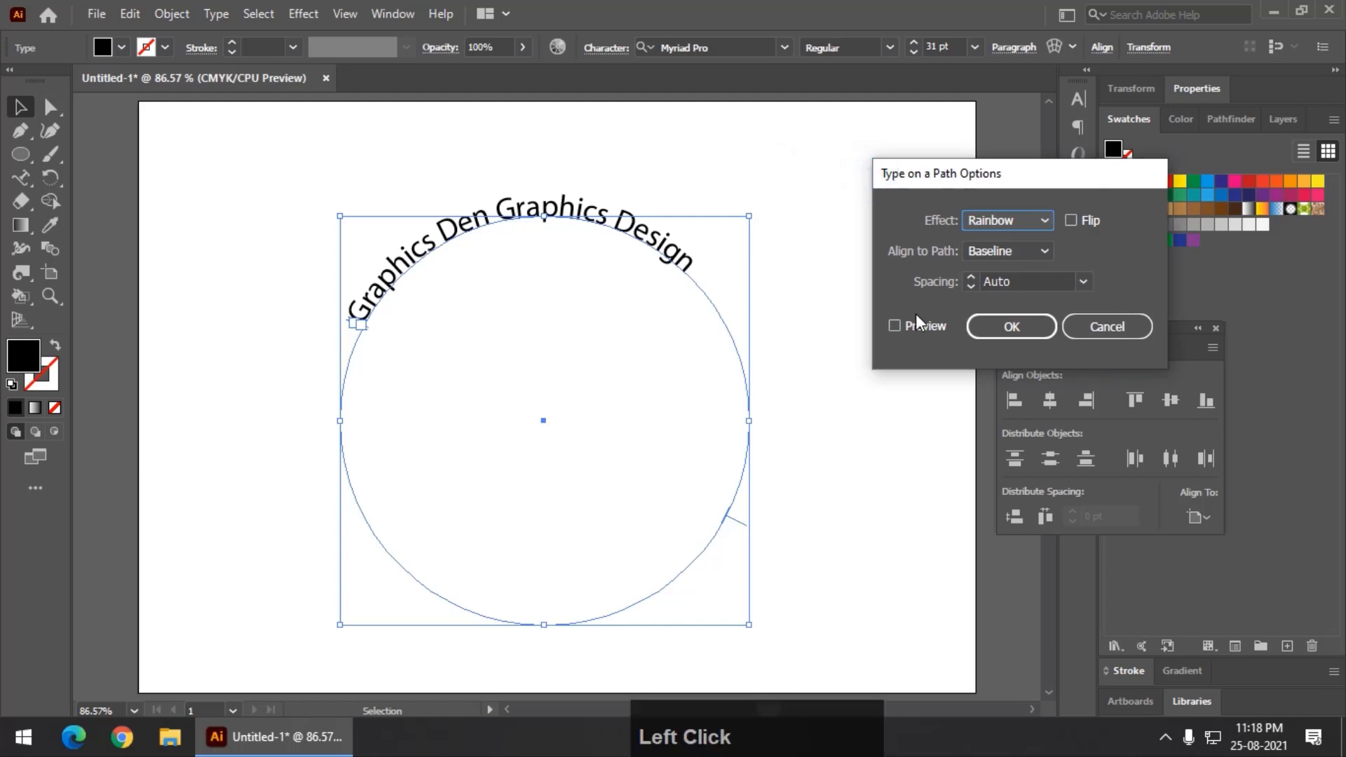
{"action": "left_click", "coordinate": [915, 327]}
Try flipping the text to the inside of the circle and turn the flip back off.
{"action": "left_click", "coordinate": [1071, 221]}
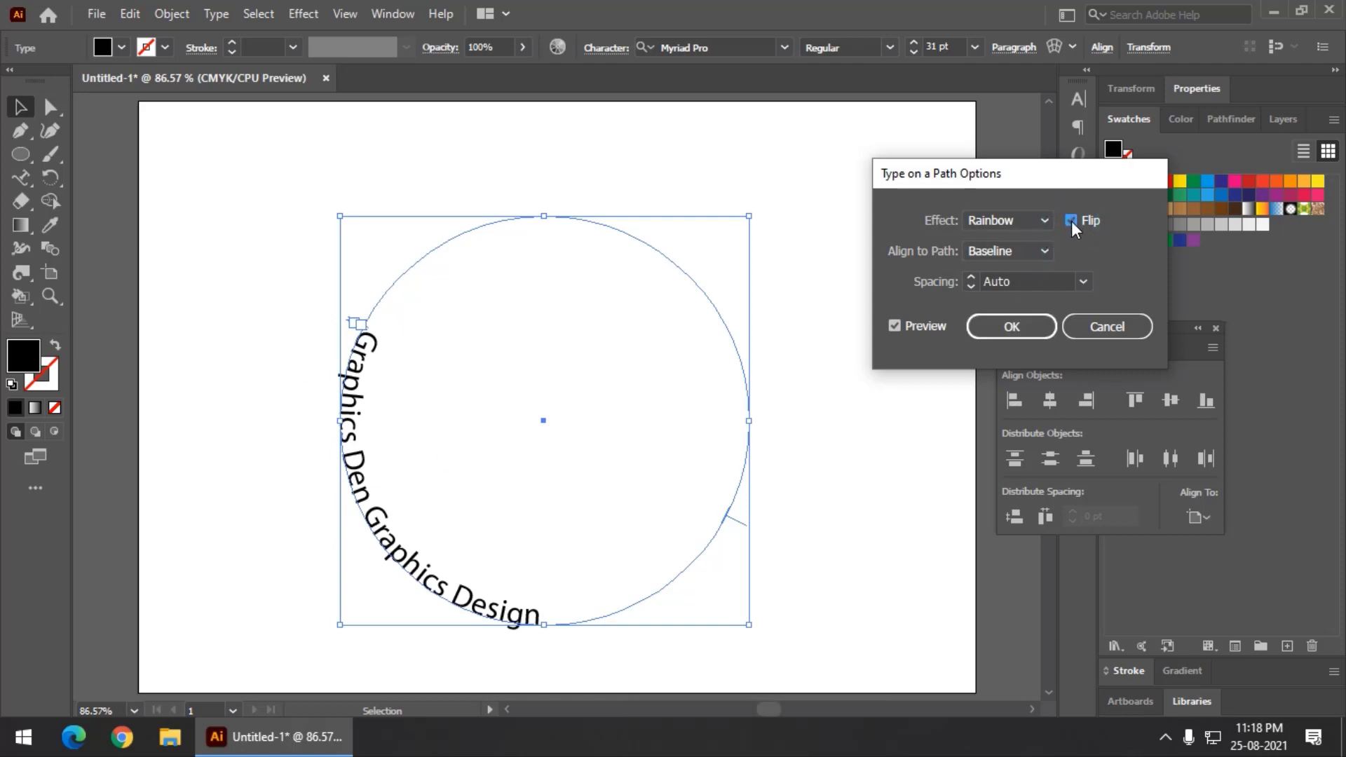
{"action": "left_click", "coordinate": [1015, 223]}
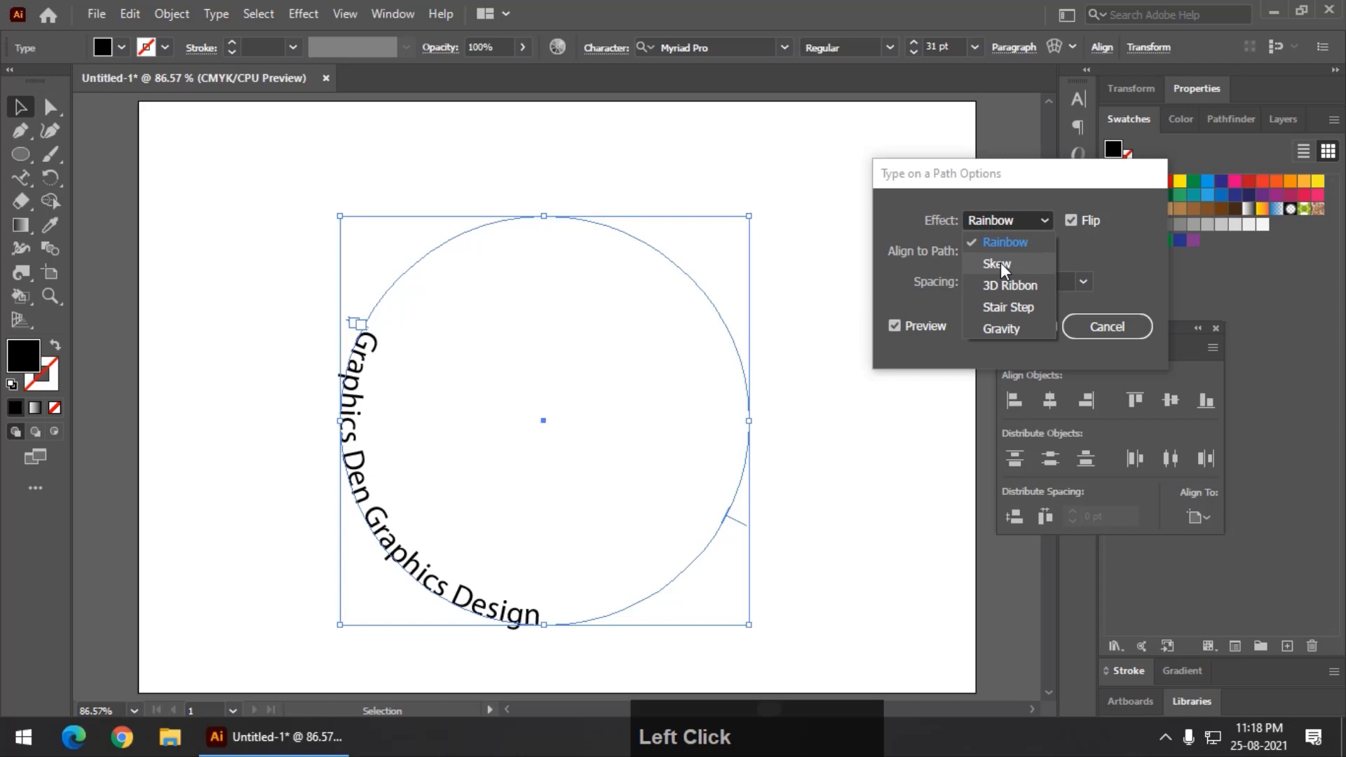
{"action": "left_click", "coordinate": [1075, 220]}
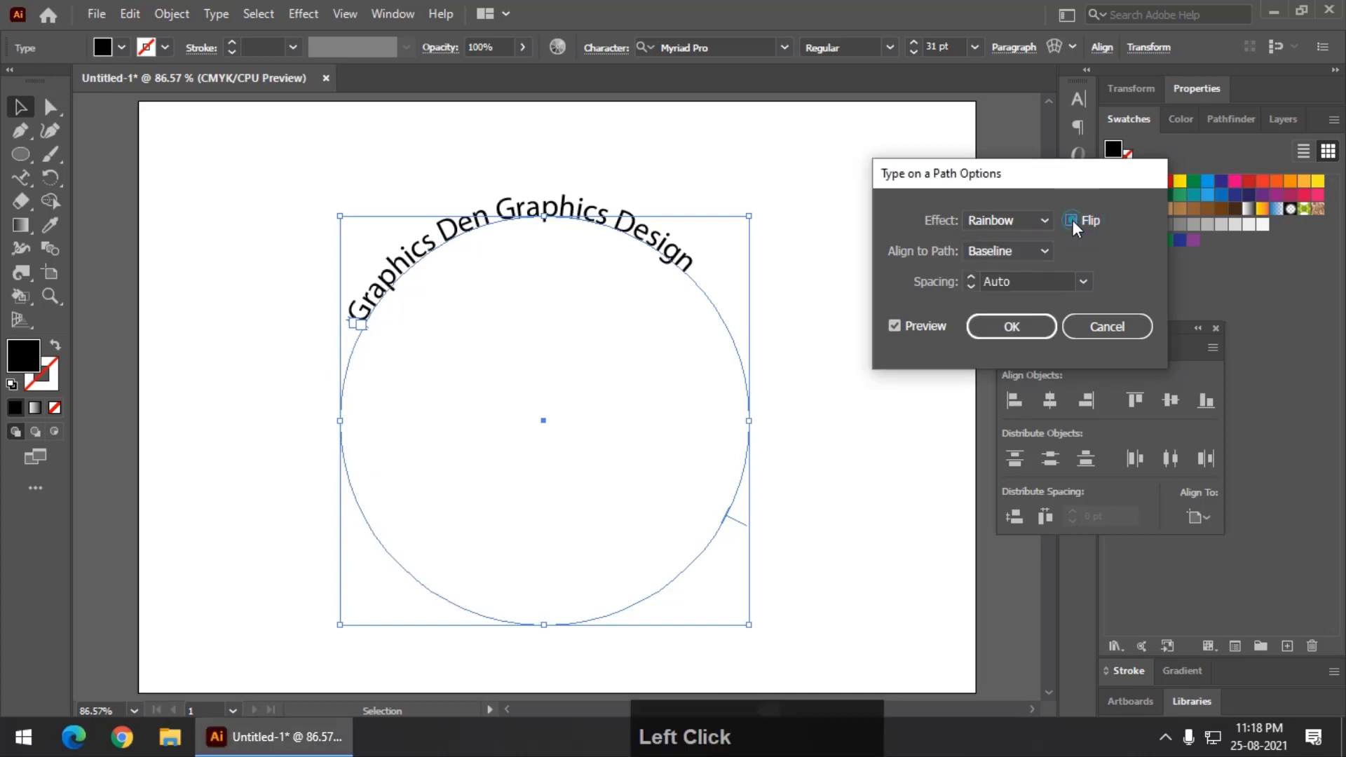
Try the Skew, 3D Ribbon and Stair Step effects on the circular text.
{"action": "left_click", "coordinate": [1019, 223]}
{"action": "left_click", "coordinate": [996, 264]}
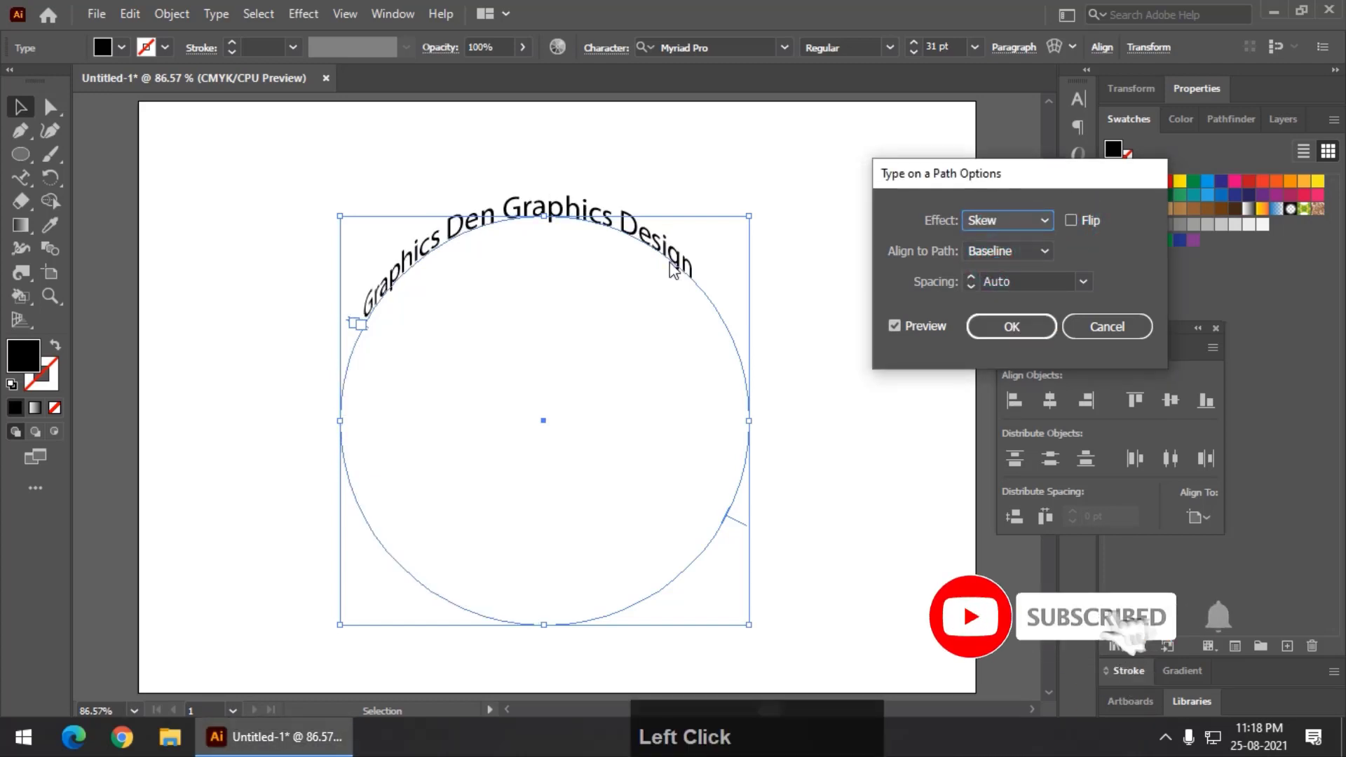
{"action": "left_click", "coordinate": [993, 221]}
{"action": "left_click", "coordinate": [1011, 289]}
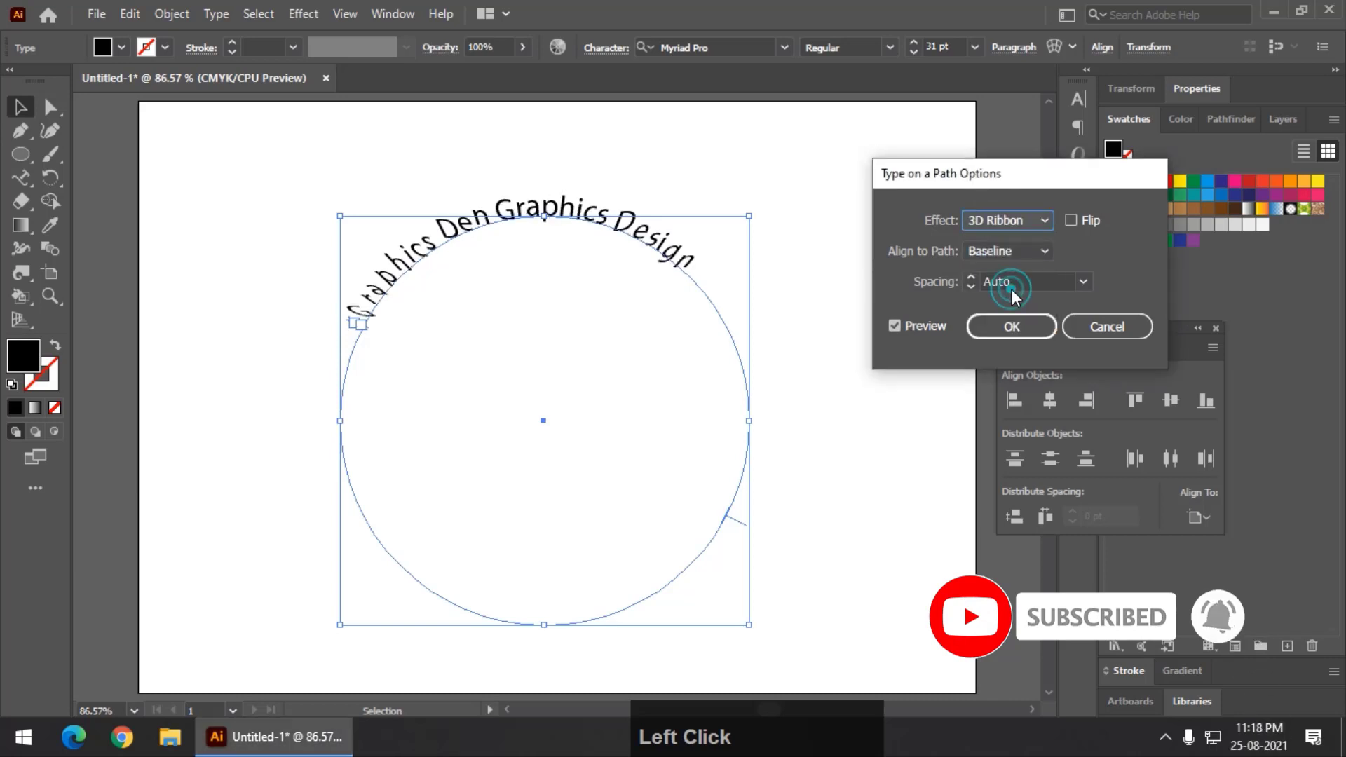
{"action": "left_click", "coordinate": [999, 222]}
{"action": "left_click", "coordinate": [1015, 307]}
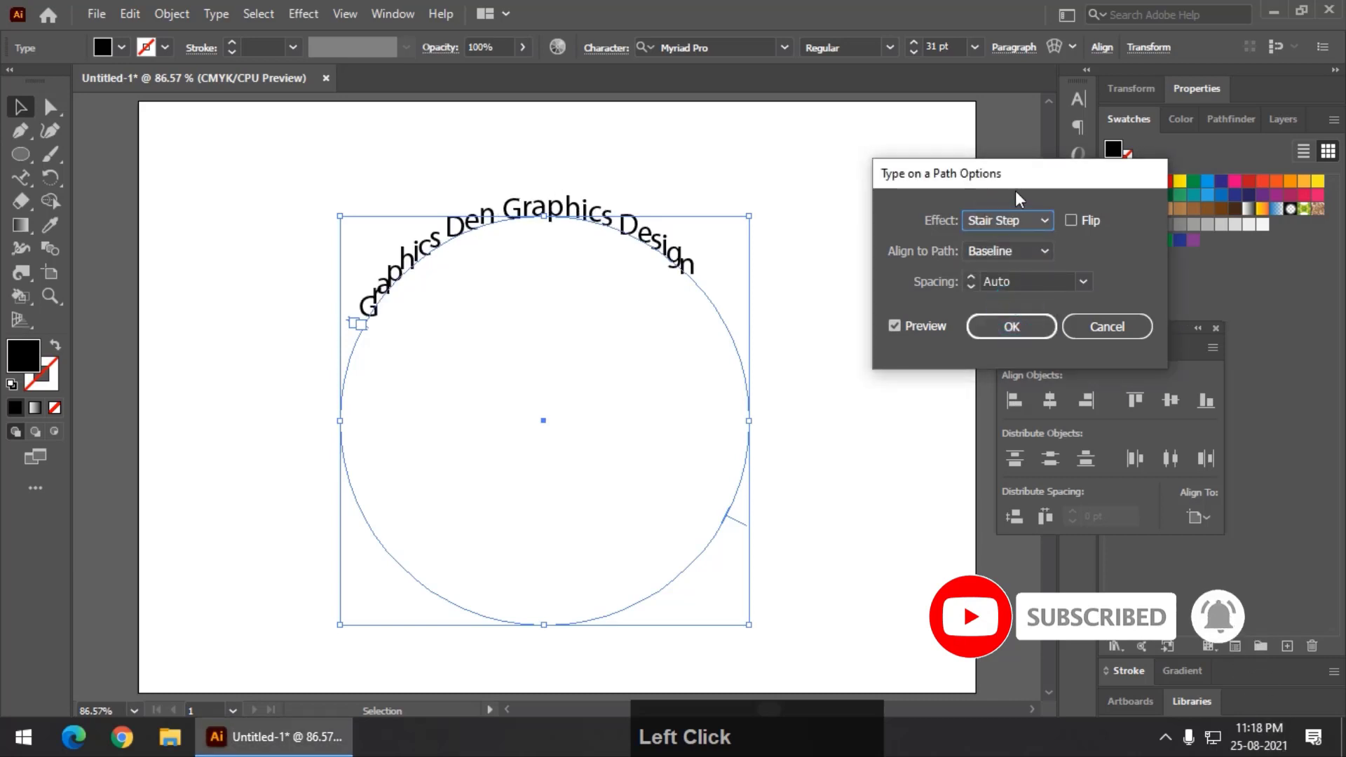
Set the path text effect to Gravity.
{"action": "left_click", "coordinate": [1023, 219]}
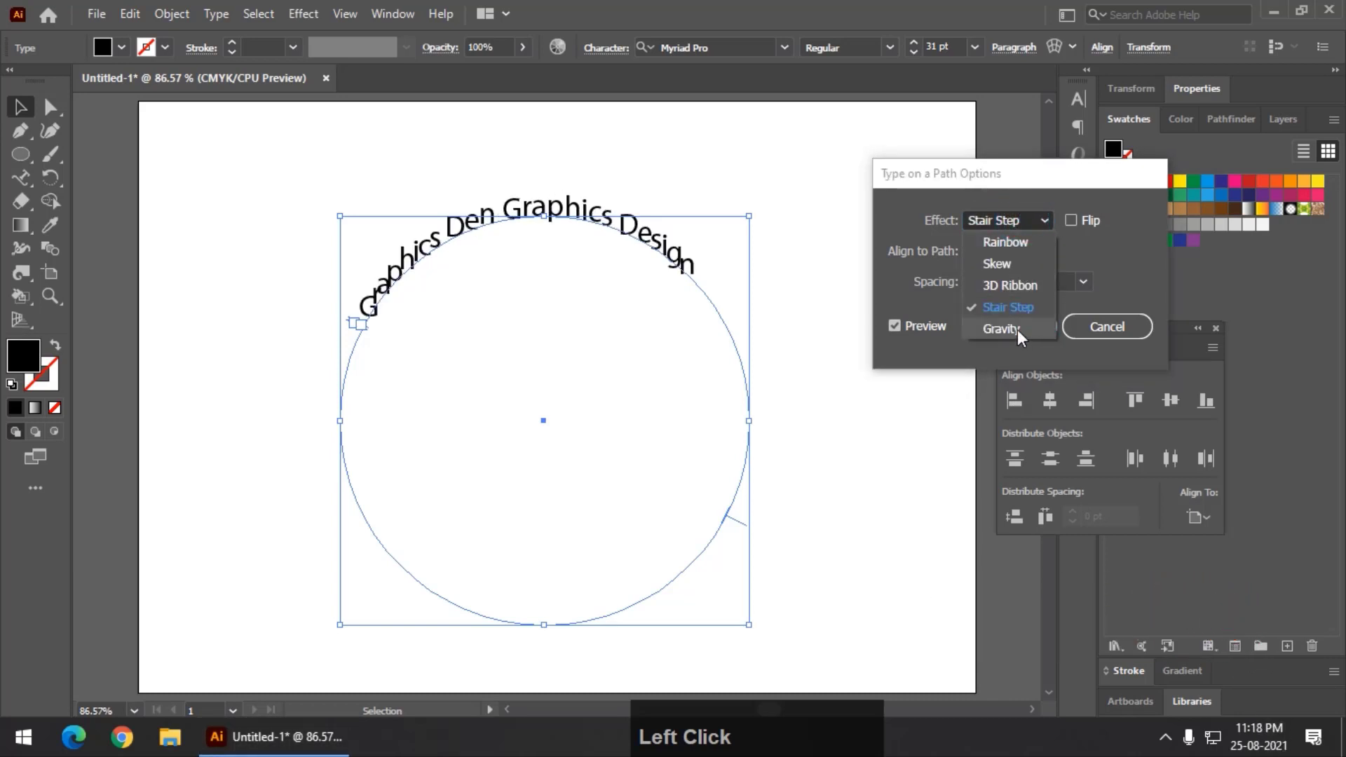
{"action": "left_click", "coordinate": [1016, 329]}
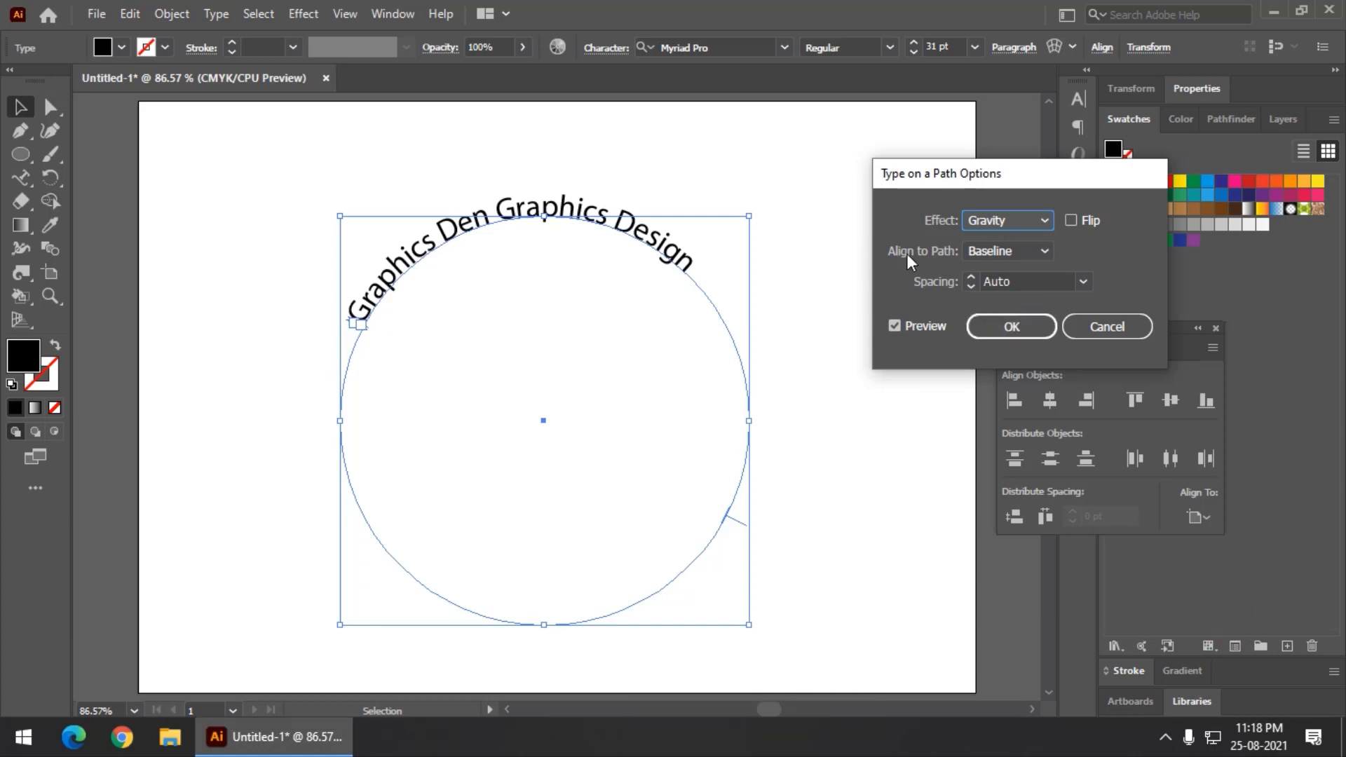
{"action": "left_click", "coordinate": [1005, 219]}
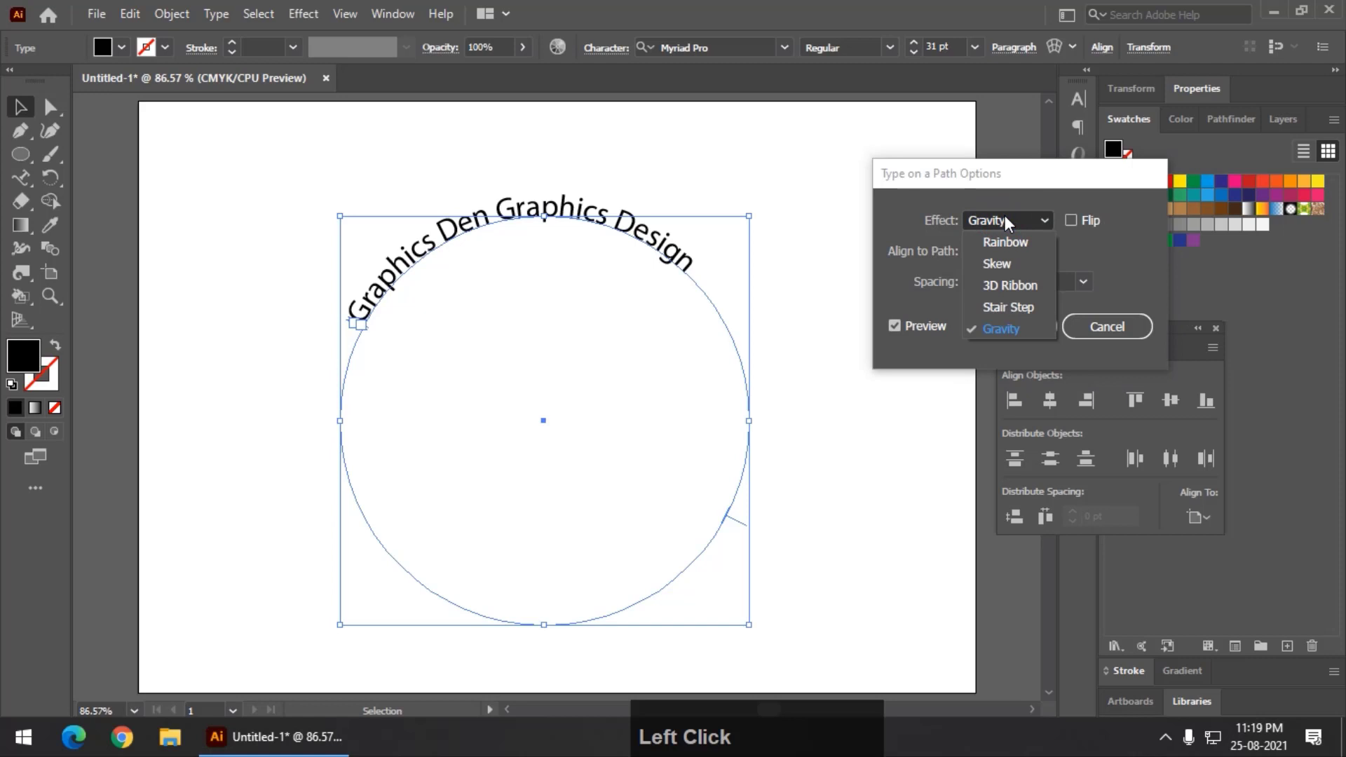
{"action": "left_click", "coordinate": [1009, 173]}
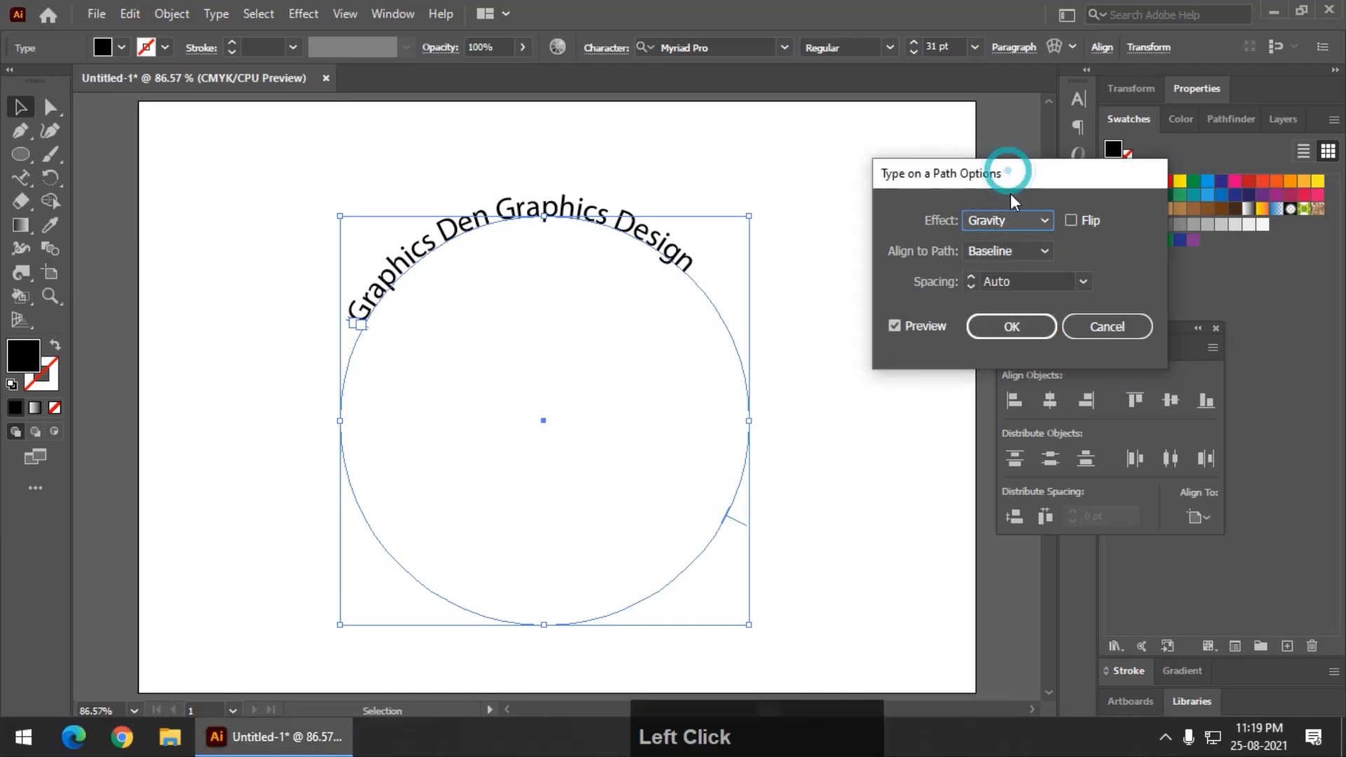
Try the Ascender and Descender path alignments, and set the text's alignment to Center.
{"action": "left_click", "coordinate": [982, 251]}
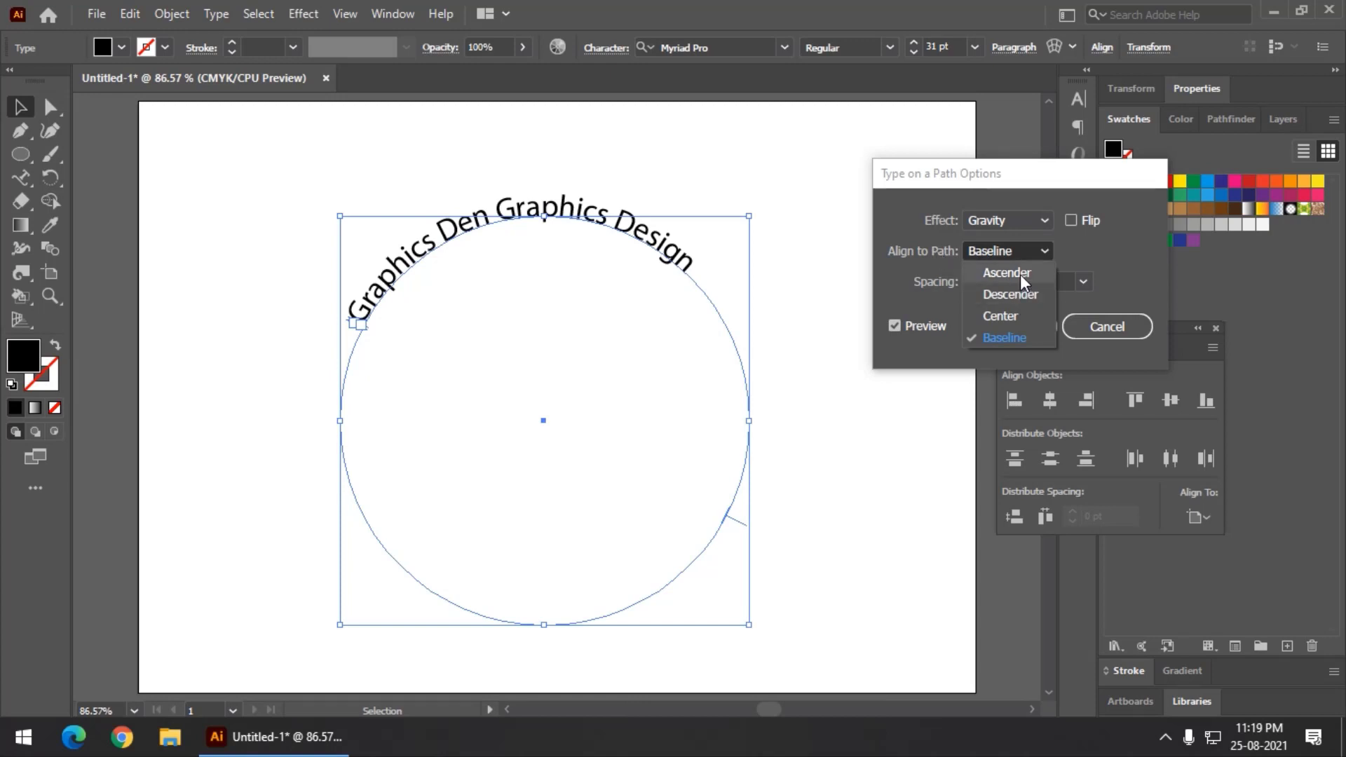
{"action": "left_click", "coordinate": [1020, 273]}
{"action": "left_click", "coordinate": [985, 249]}
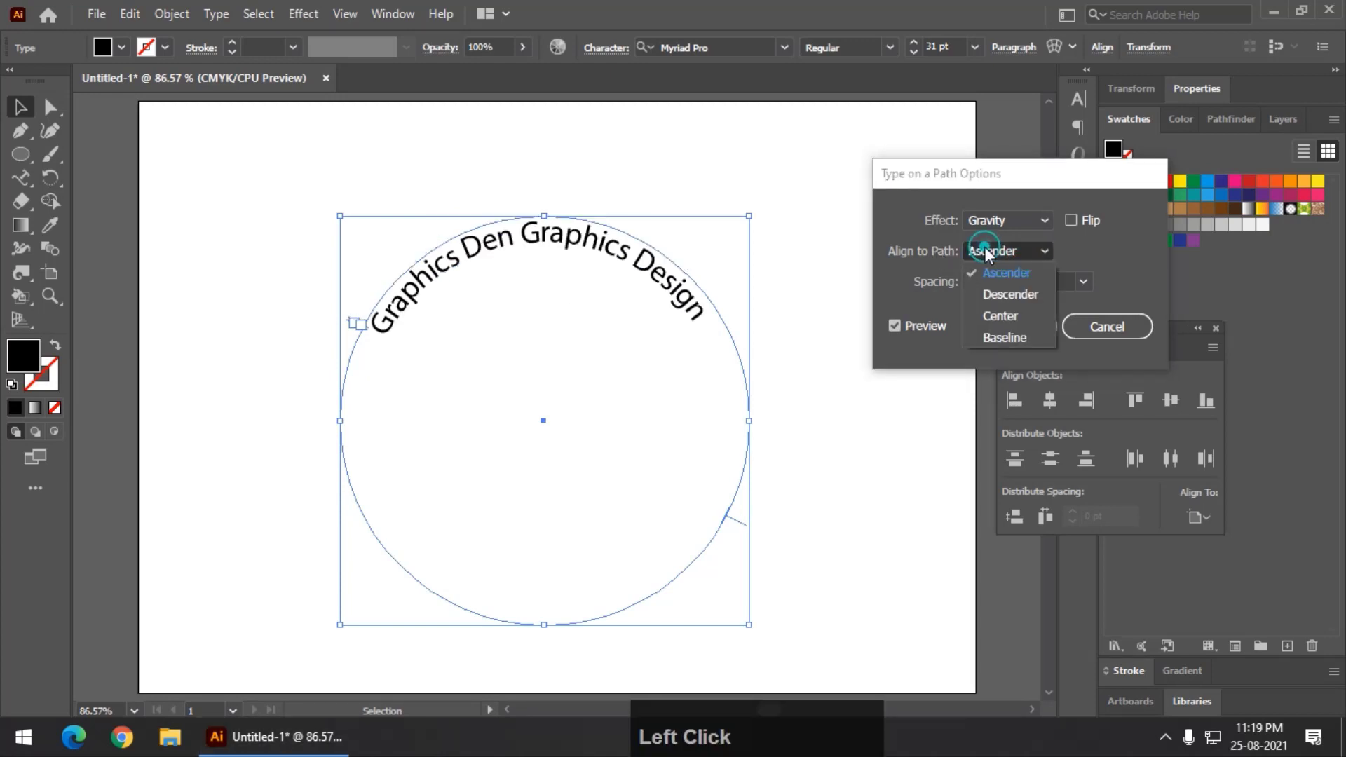
{"action": "left_click", "coordinate": [998, 294]}
{"action": "left_click", "coordinate": [999, 251]}
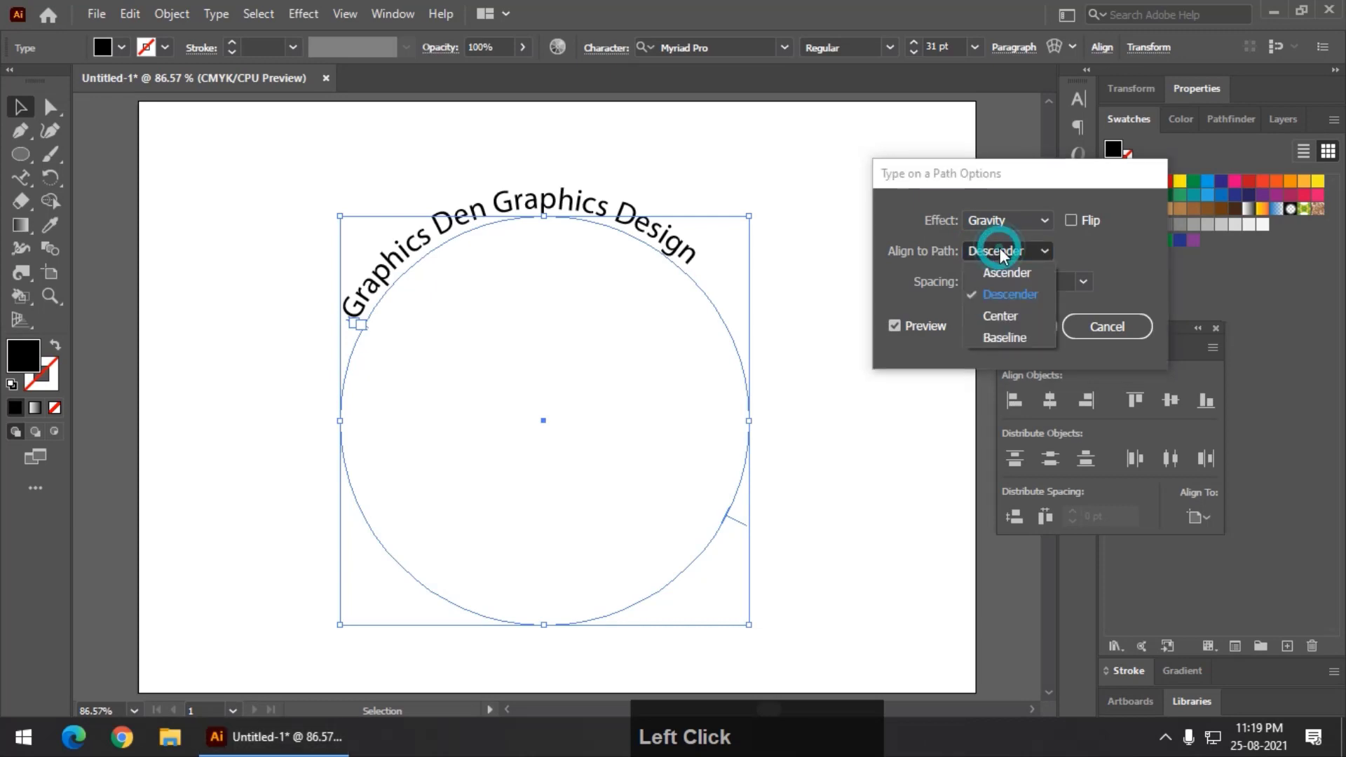
{"action": "left_click", "coordinate": [1004, 316]}
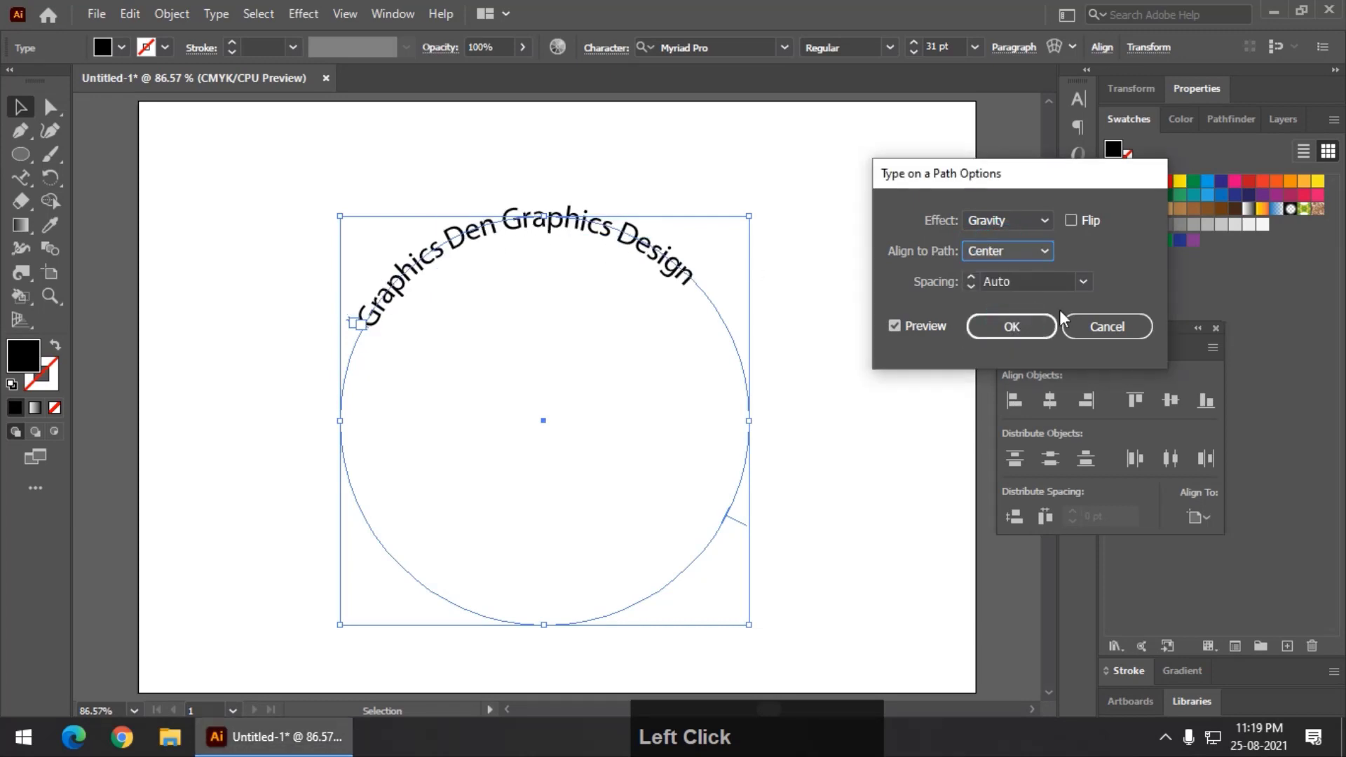
Set the path text spacing to -102 pt and align the text to the path's Baseline.
{"action": "left_click", "coordinate": [995, 281]}
{"action": "scroll", "coordinate": [996, 283], "scroll_direction": "down", "scroll_amount": 1}
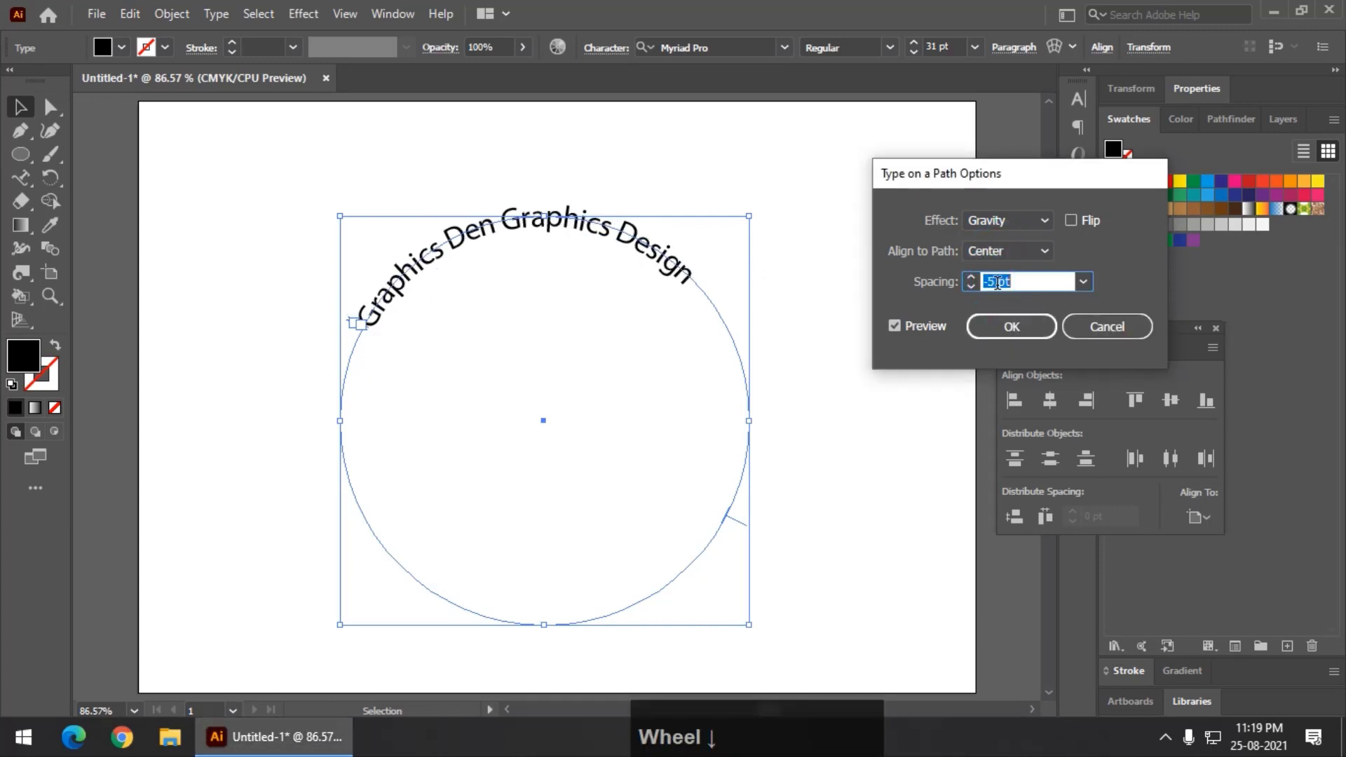
{"action": "scroll", "coordinate": [997, 283], "scroll_direction": "down", "scroll_amount": 4}
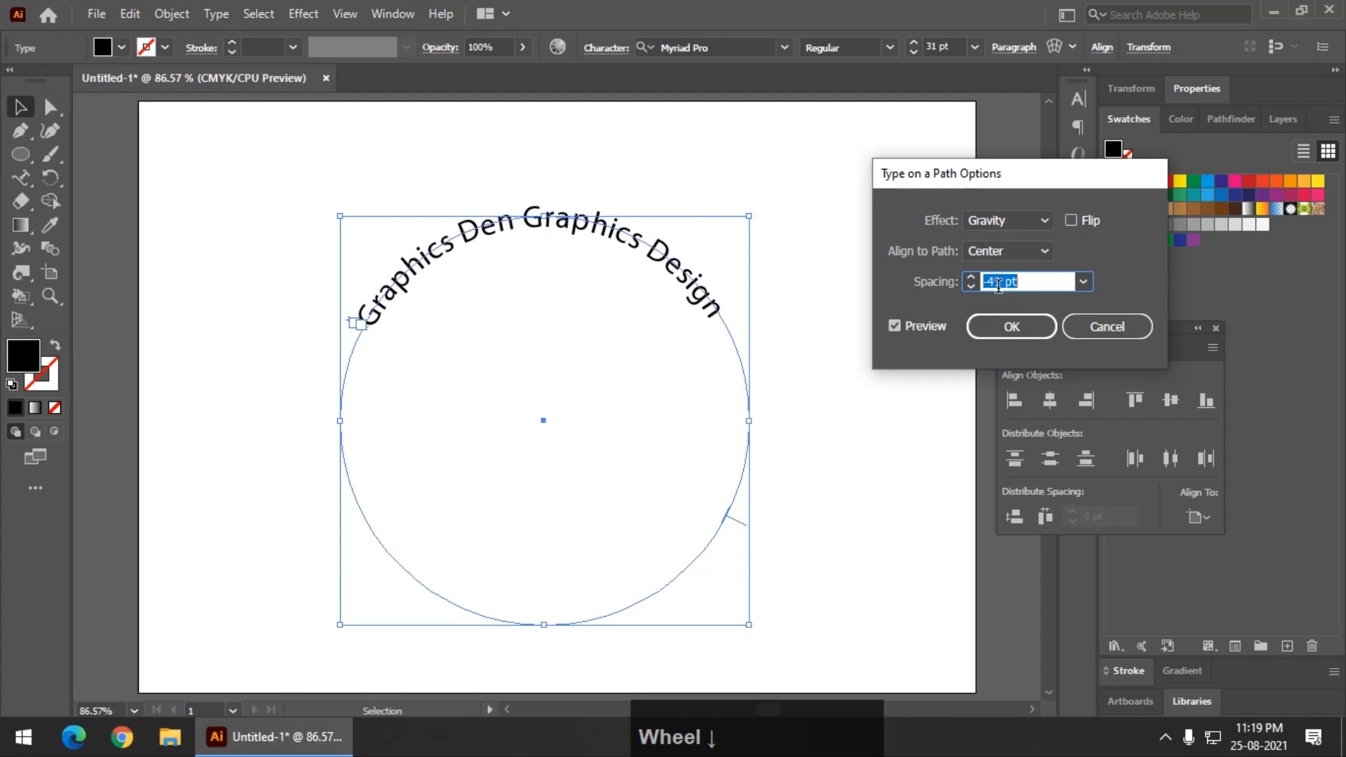
{"action": "scroll", "coordinate": [998, 286], "scroll_direction": "down", "scroll_amount": 6}
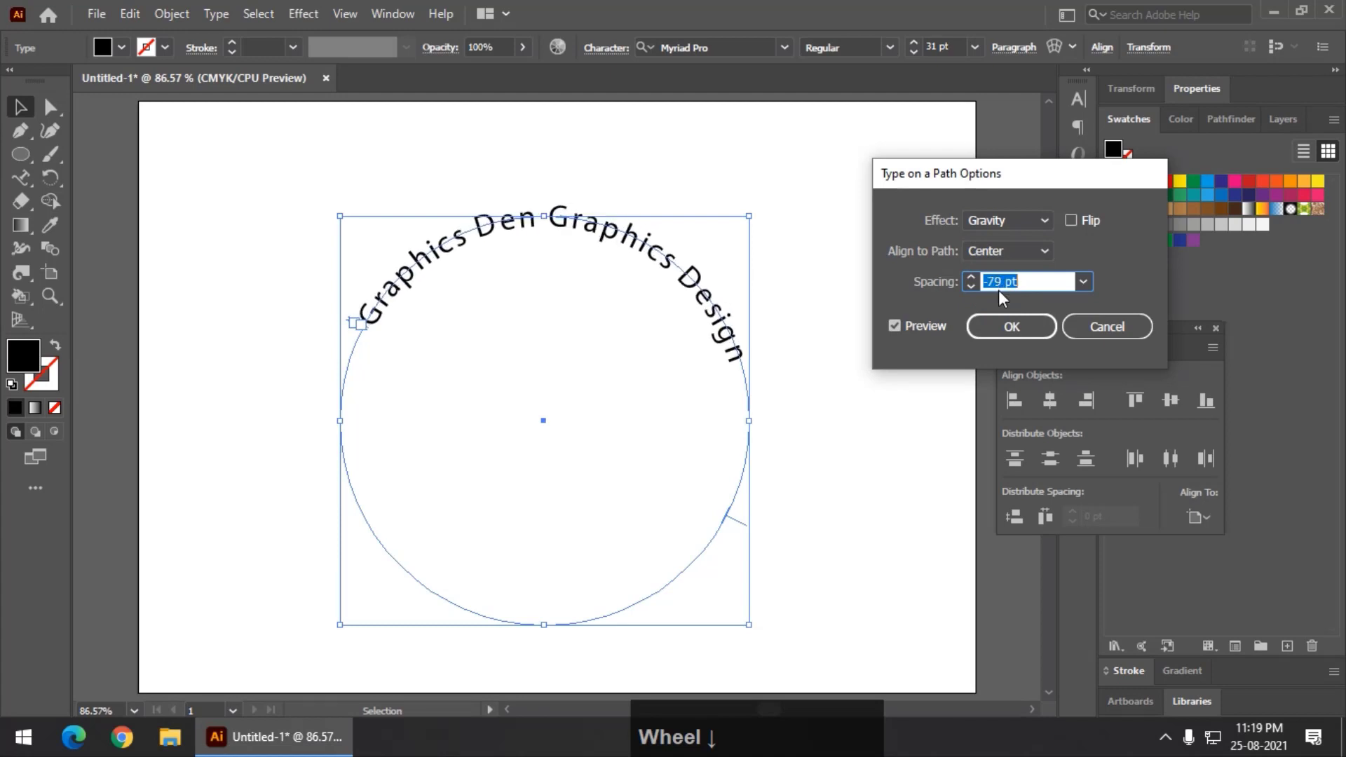
{"action": "scroll", "coordinate": [998, 290], "scroll_direction": "down", "scroll_amount": 4}
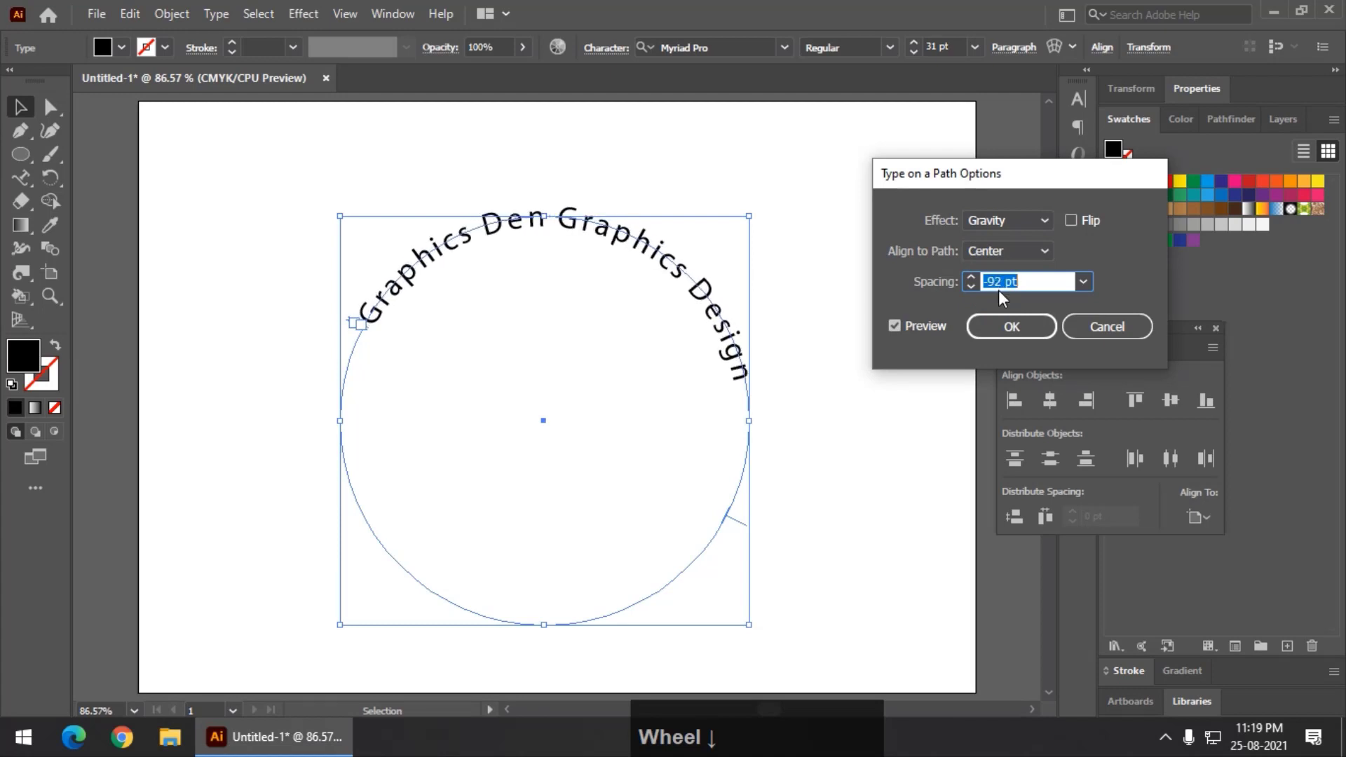
{"action": "left_click", "coordinate": [1019, 252]}
{"action": "left_click", "coordinate": [1020, 335]}
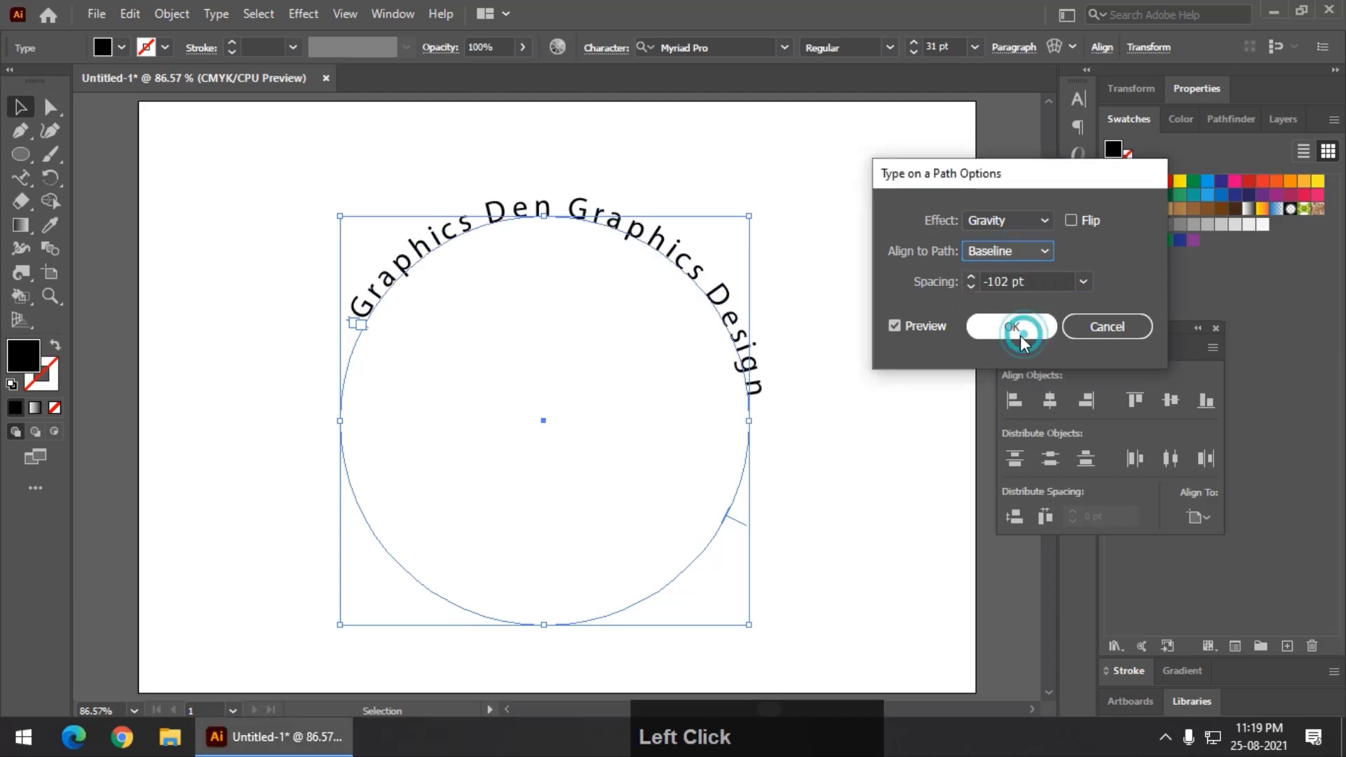
Switch the path text effect to Rainbow and set its spacing to -120 pt.
{"action": "left_click", "coordinate": [1005, 216]}
{"action": "left_click", "coordinate": [1004, 241]}
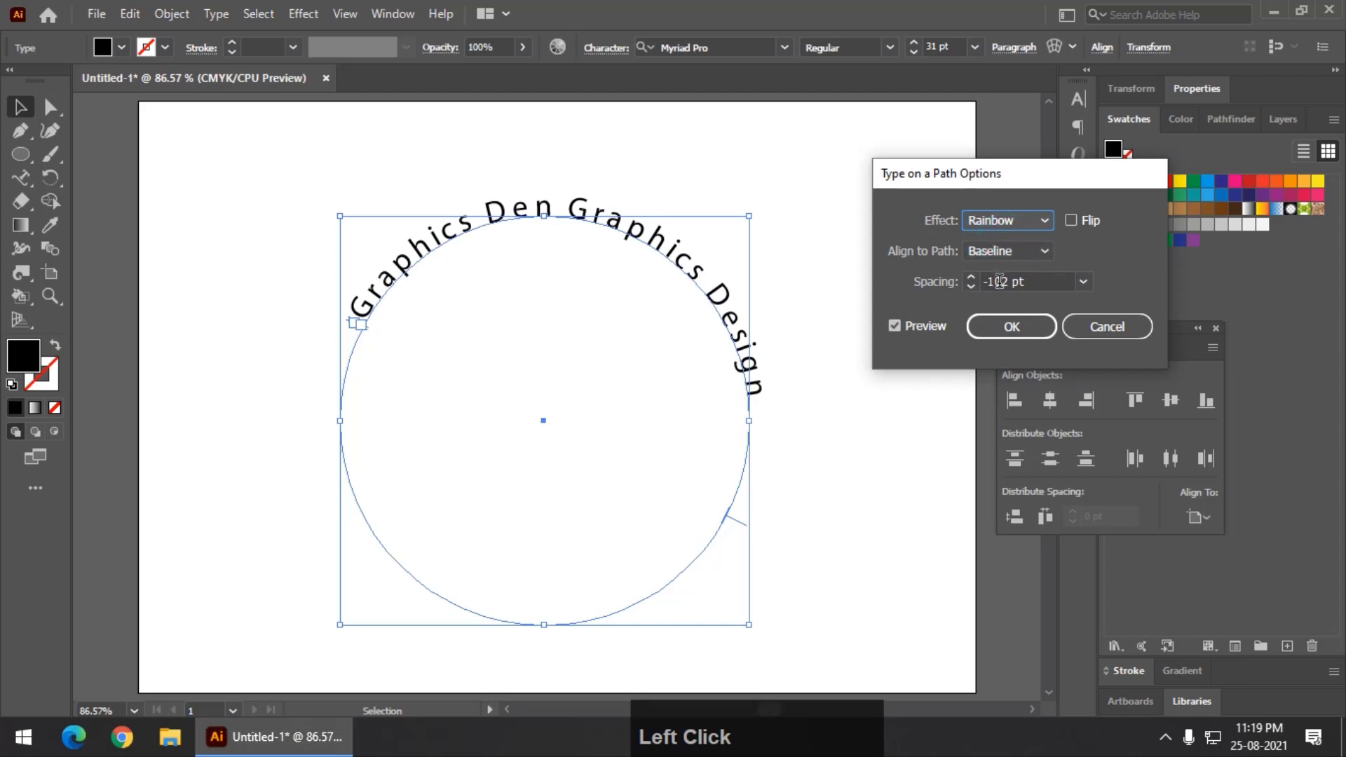
{"action": "scroll", "coordinate": [999, 286], "scroll_direction": "down", "scroll_amount": 3}
{"action": "scroll", "coordinate": [998, 286], "scroll_direction": "down", "scroll_amount": 5}
Try the Ascender and Descender alignments on the Rainbow text, and set its path alignment to Center.
{"action": "left_click", "coordinate": [999, 251]}
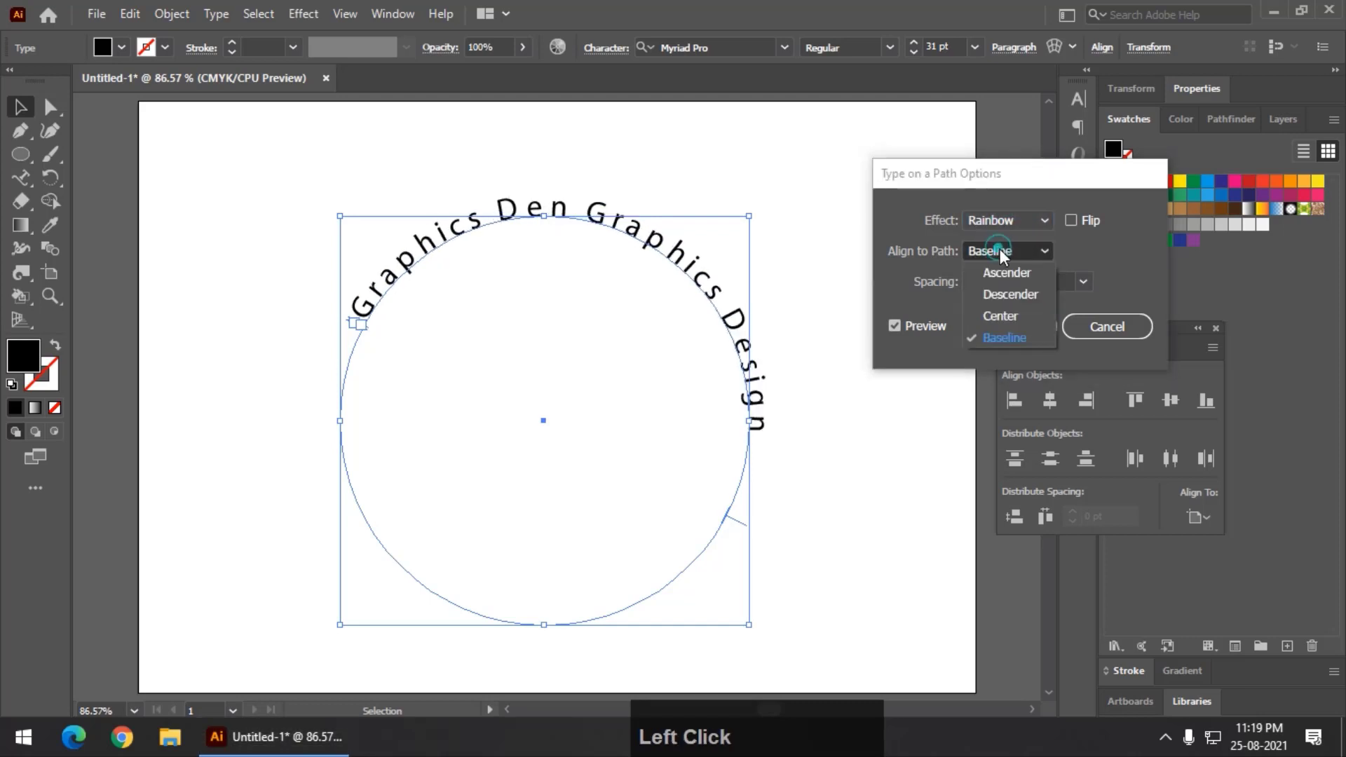
{"action": "left_click", "coordinate": [1003, 274]}
{"action": "left_click", "coordinate": [995, 250]}
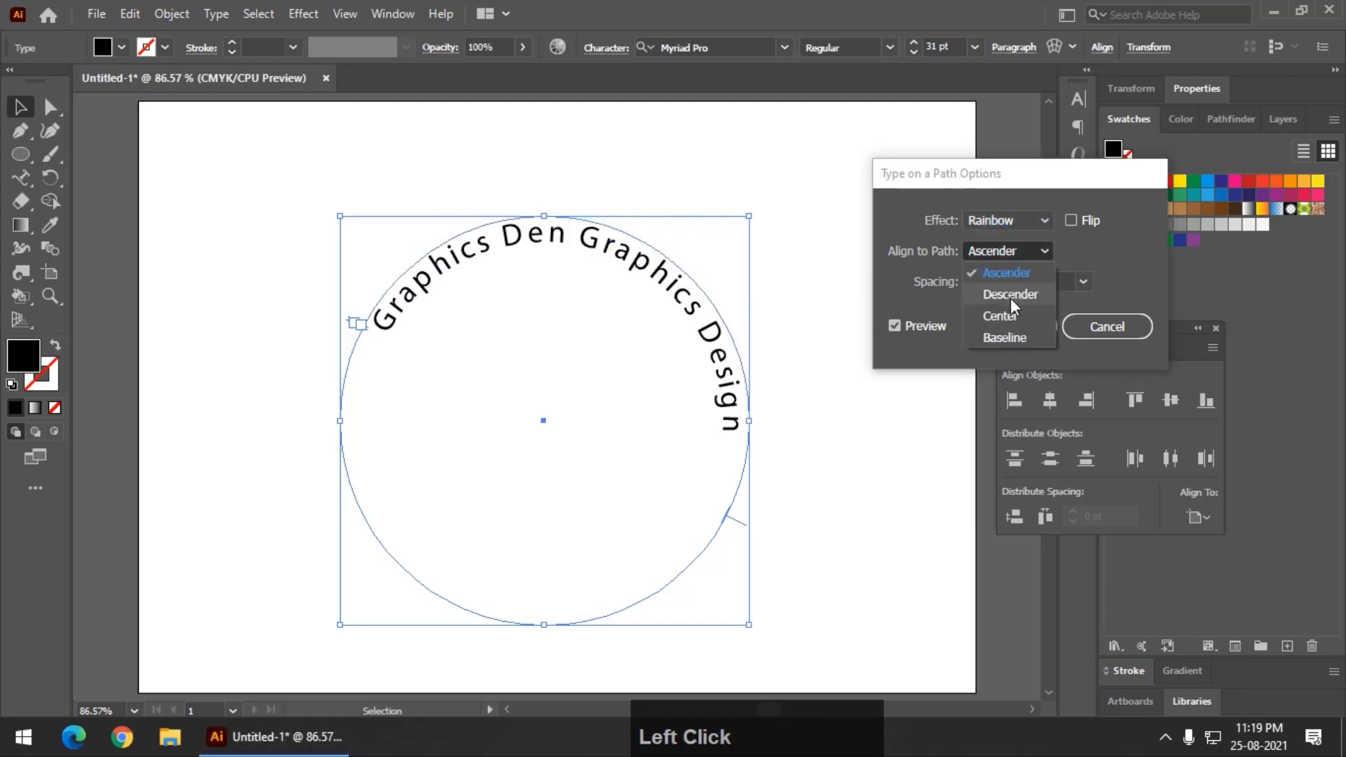
{"action": "left_click", "coordinate": [1010, 297]}
{"action": "left_click", "coordinate": [1002, 253]}
{"action": "left_click", "coordinate": [1009, 315]}
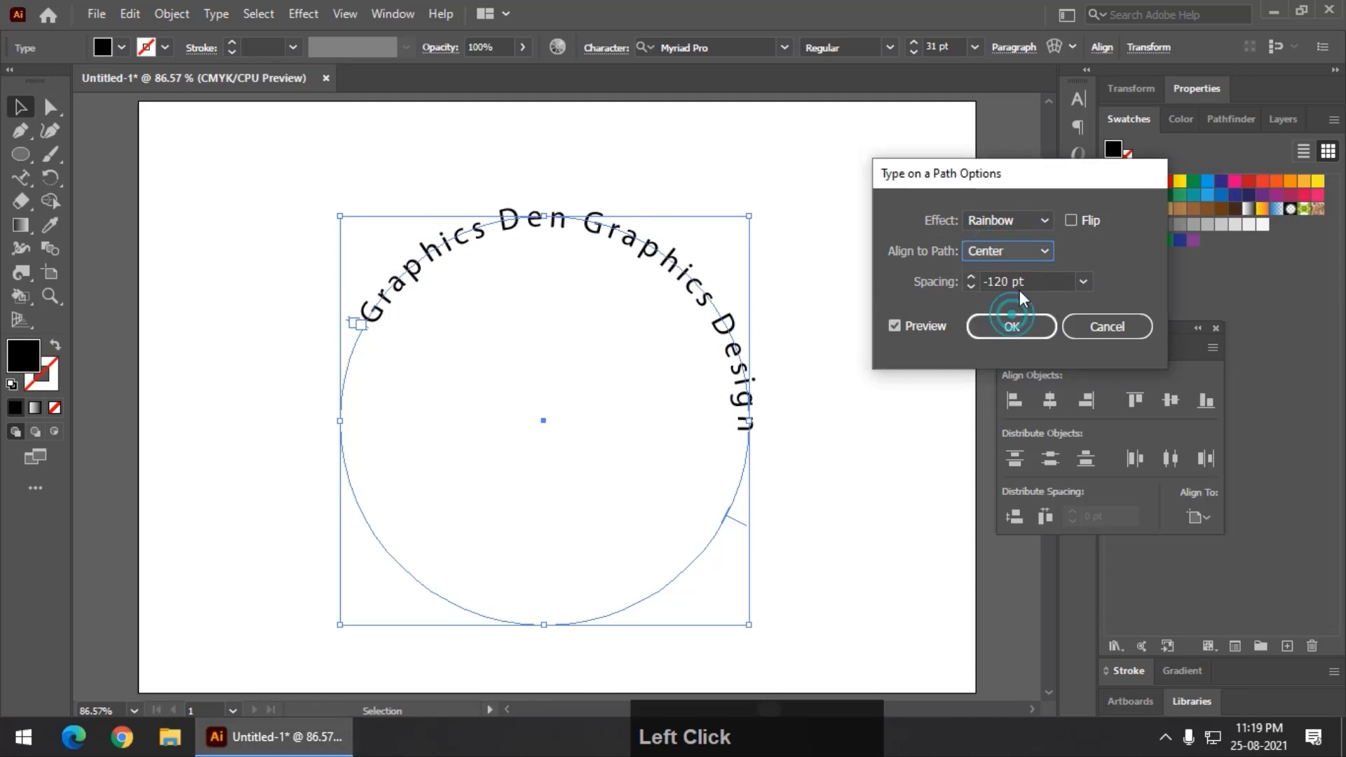
Try flipping the Rainbow text, turn the flip back off, and apply the path options.
{"action": "left_click", "coordinate": [1070, 220]}
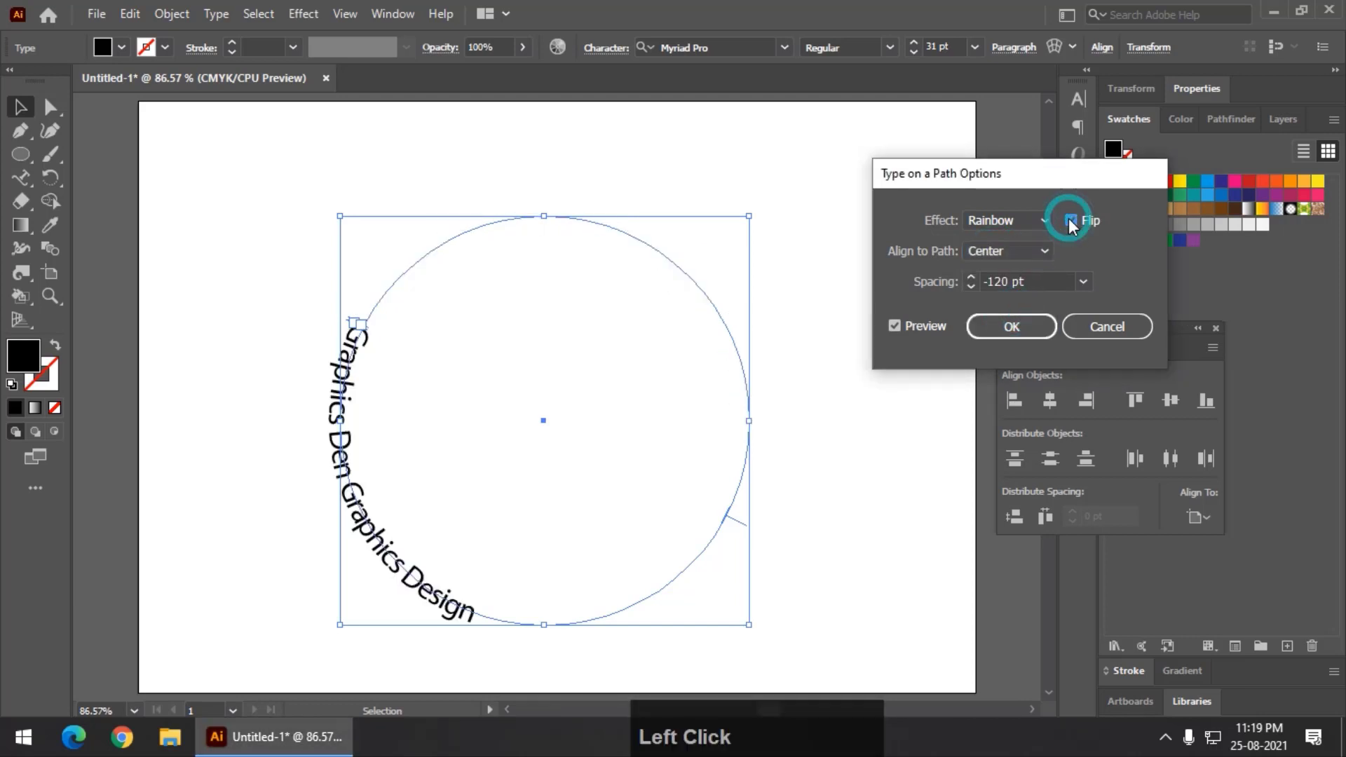
{"action": "left_click", "coordinate": [1070, 220]}
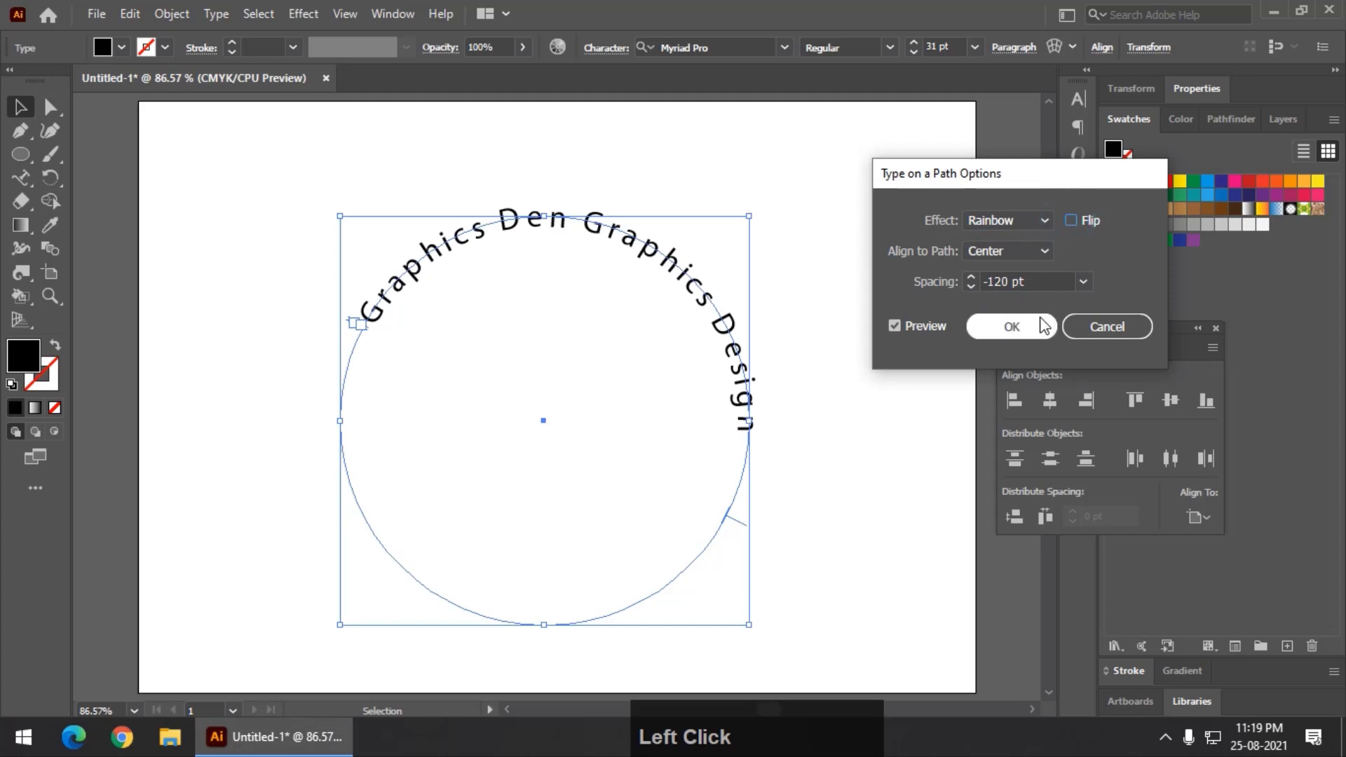
{"action": "left_click", "coordinate": [1011, 326]}
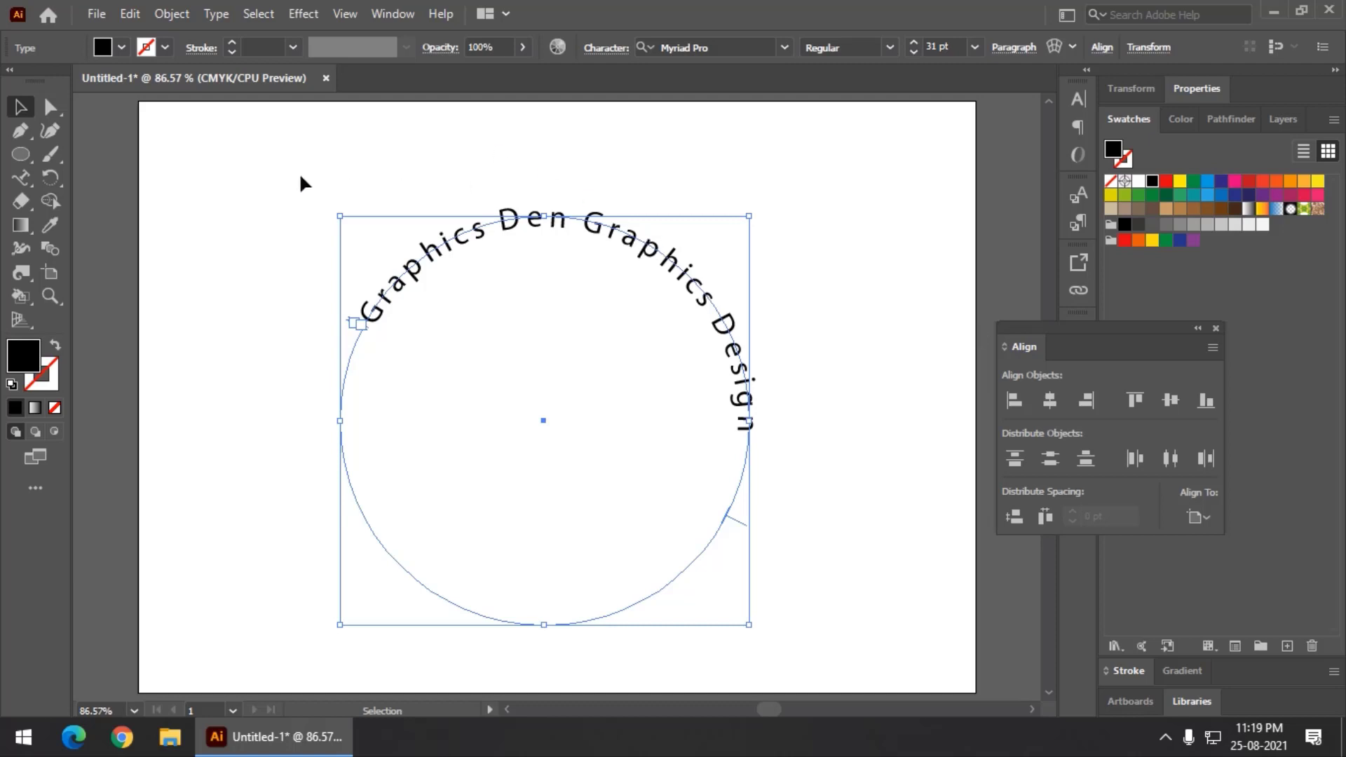
Delete the circular text from the artboard and move the Align panel away from the canvas.
{"action": "left_click_drag", "start_coordinate": [267, 148], "coordinate": [877, 540]}
{"action": "key", "text": "Delete"}
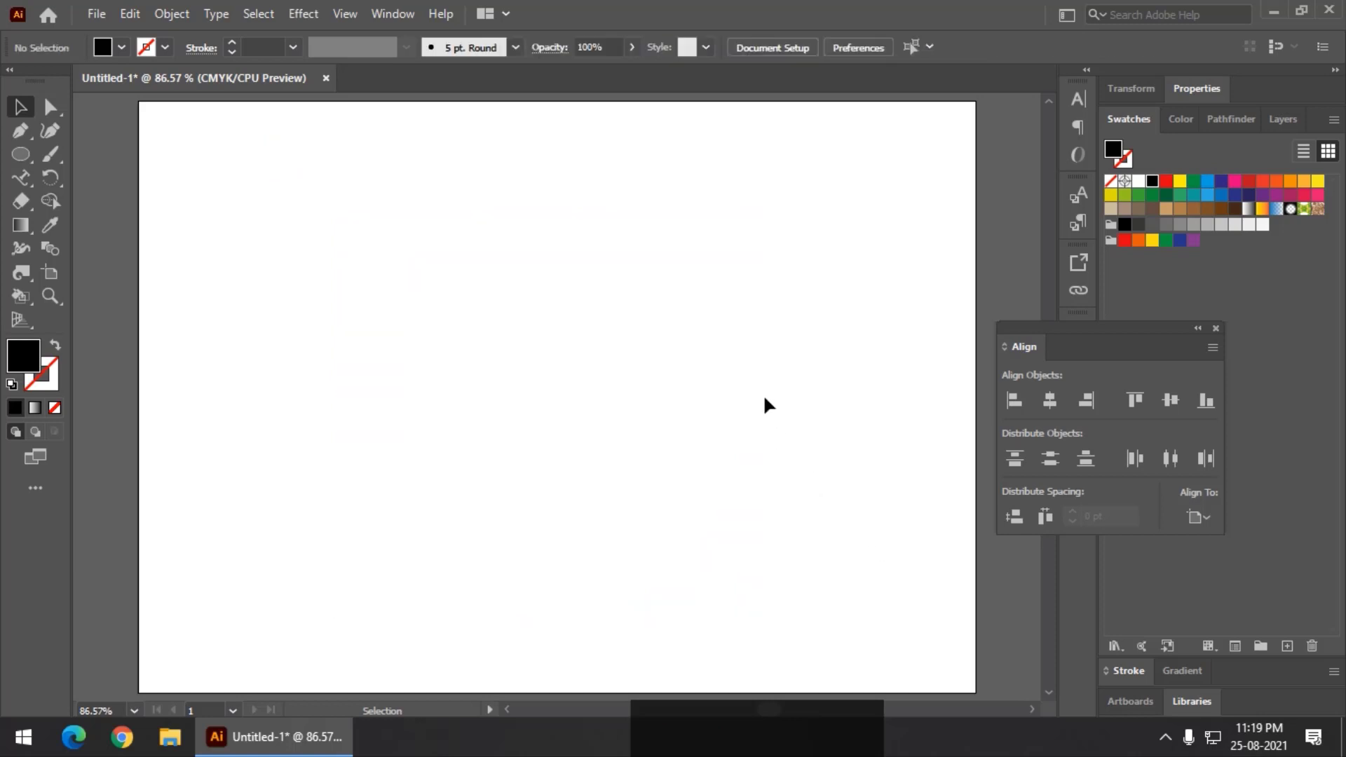
{"action": "key", "text": "ctrl"}
{"action": "key", "text": "ctrl+0"}
{"action": "left_click_drag", "start_coordinate": [1125, 335], "coordinate": [1175, 339]}
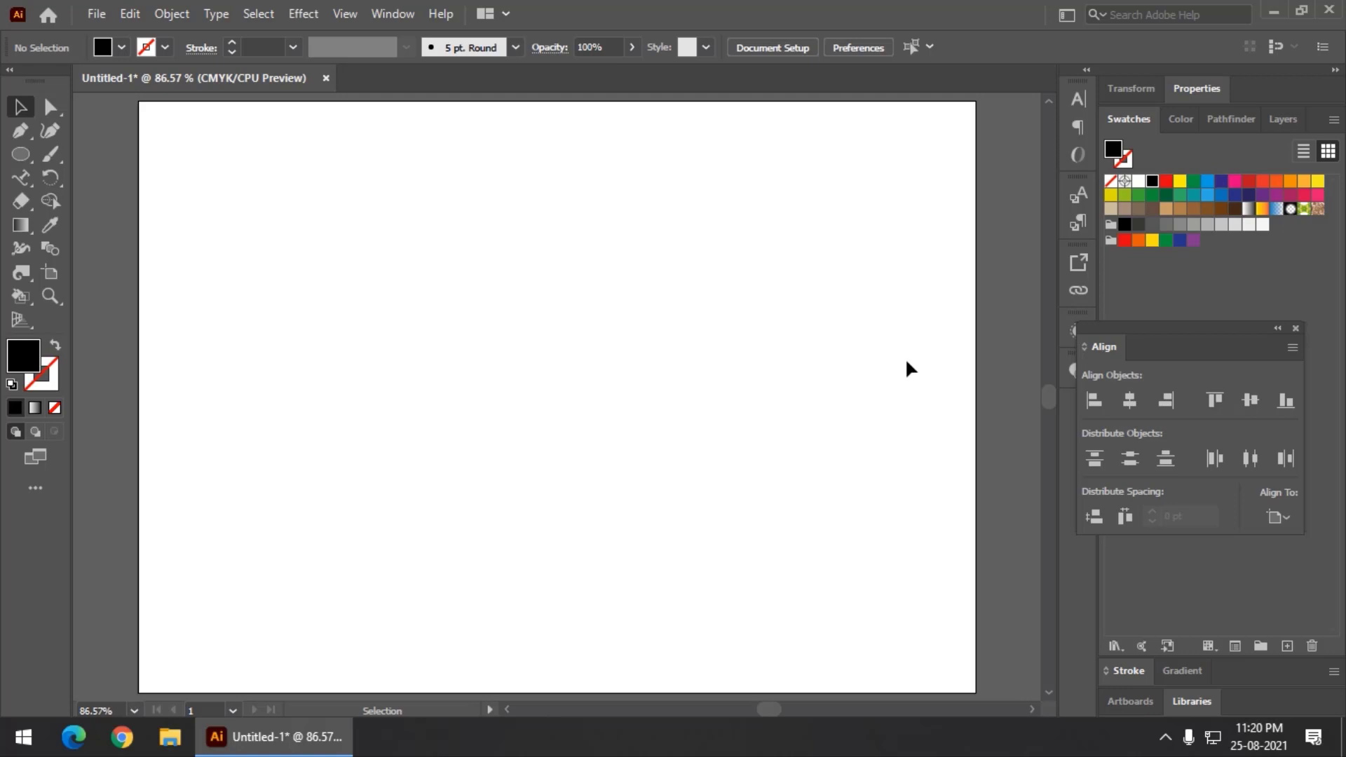
Show the rulers and pull a vertical guide onto the artboard's left half.
{"action": "key", "text": "ctrl+r"}
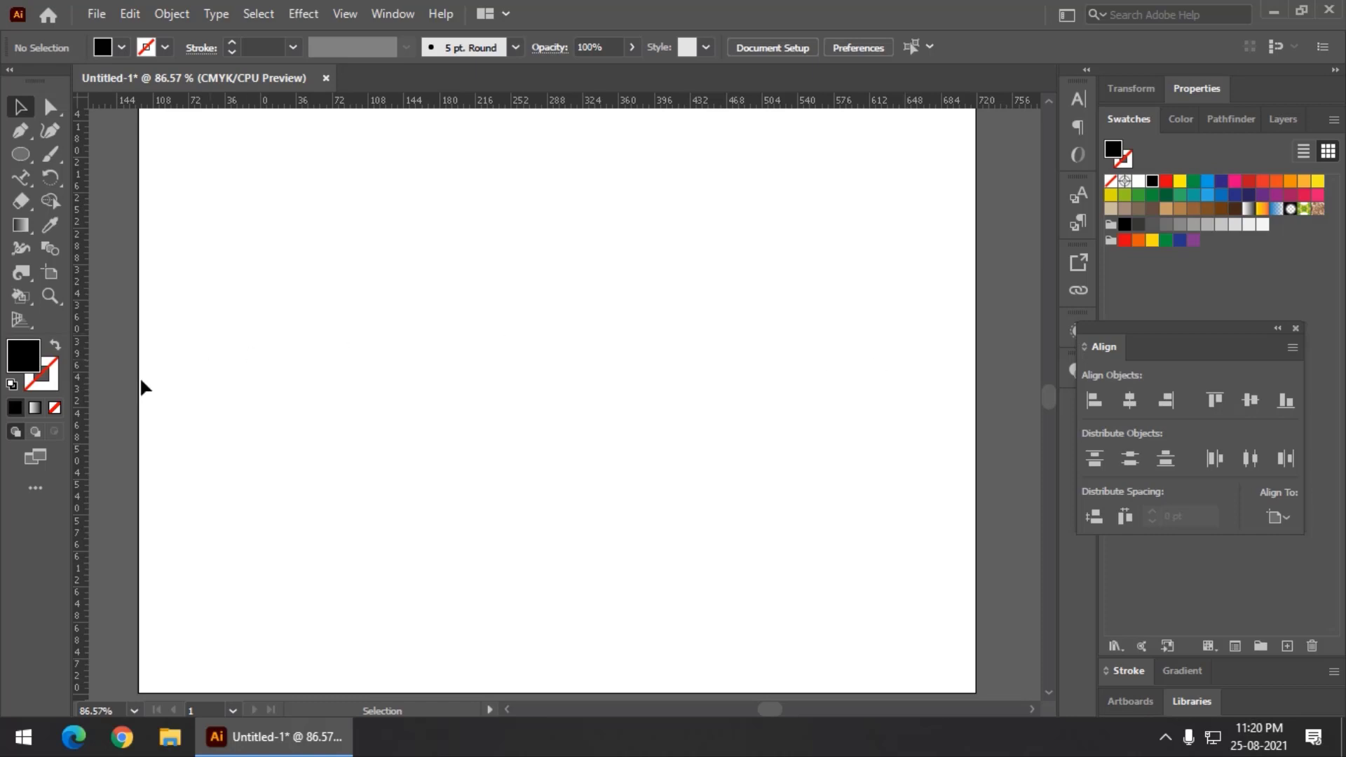
{"action": "left_click_drag", "start_coordinate": [84, 400], "coordinate": [442, 382]}
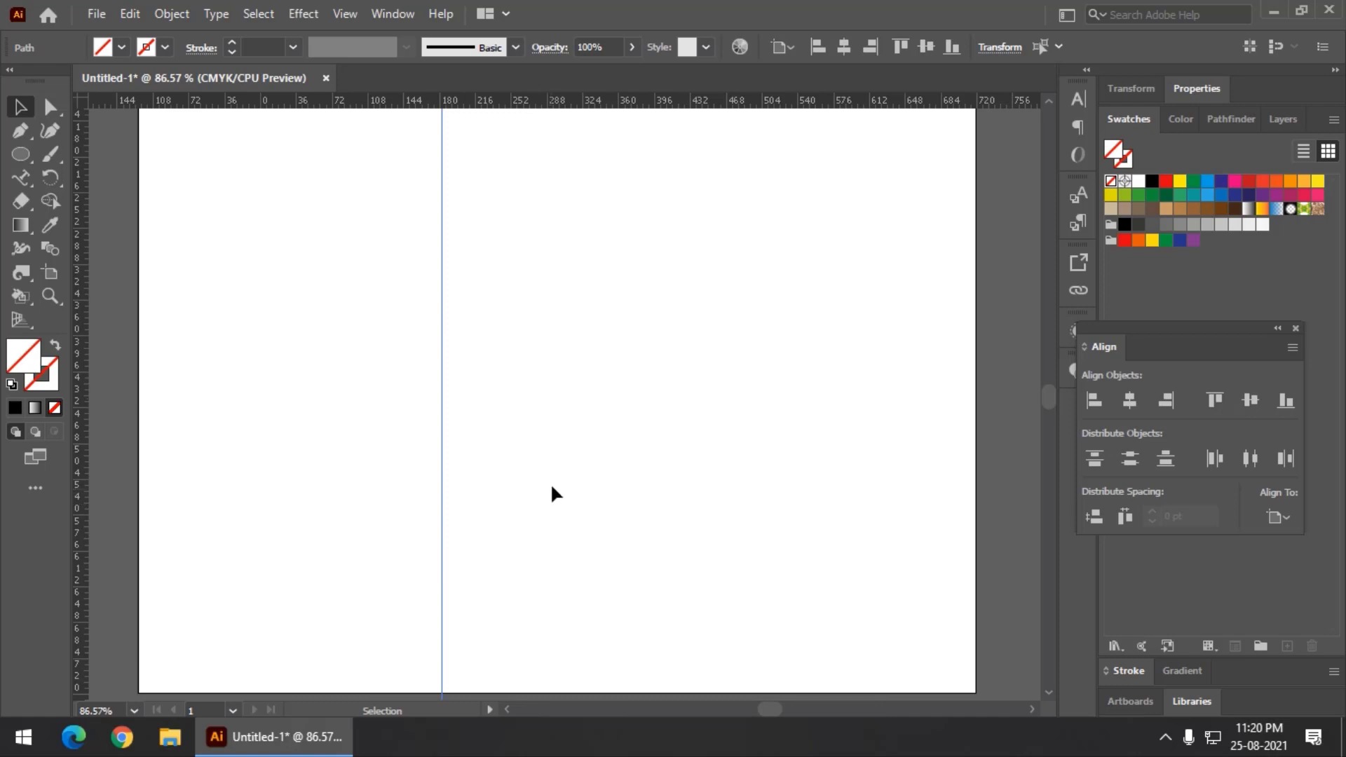
{"action": "left_click_drag", "start_coordinate": [1099, 347], "coordinate": [1067, 338]}
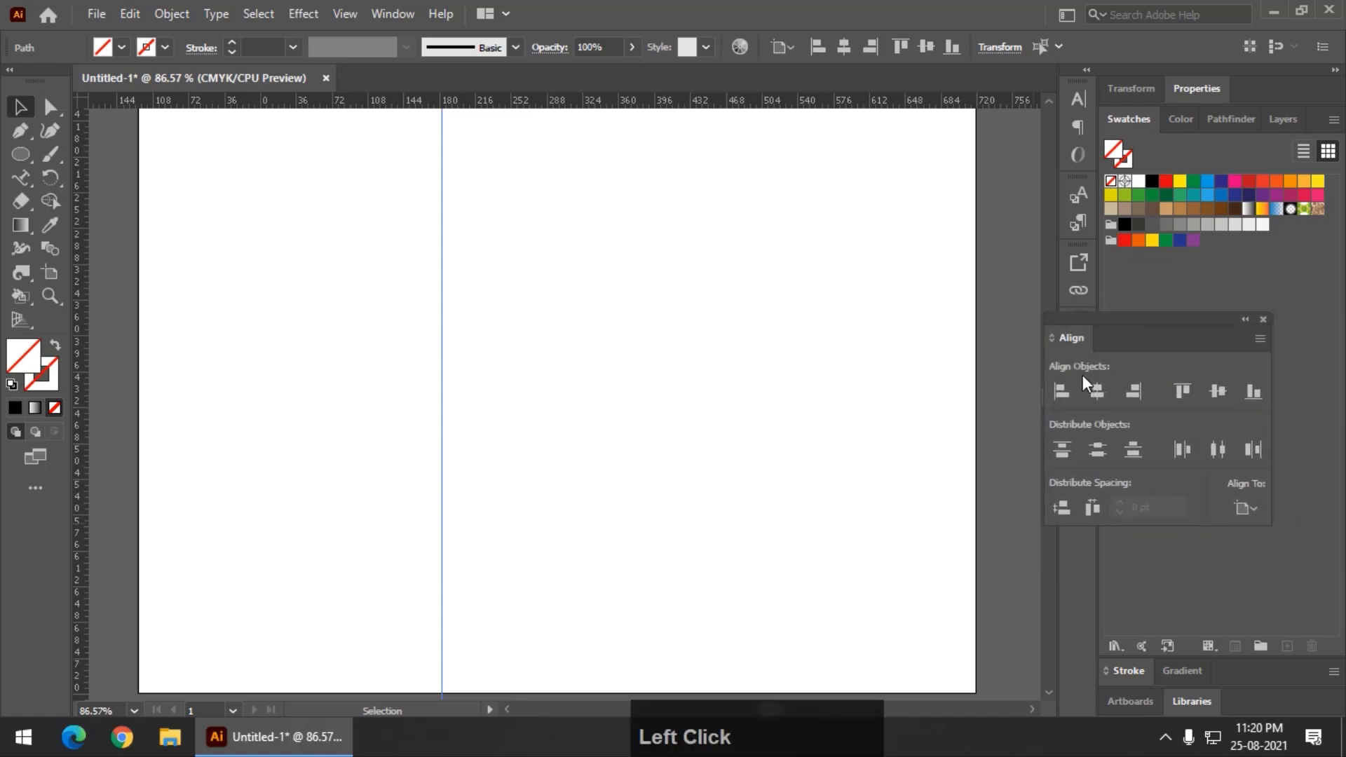
Set alignment relative to the artboard and center the vertical guide horizontally on it.
{"action": "left_click", "coordinate": [410, 14]}
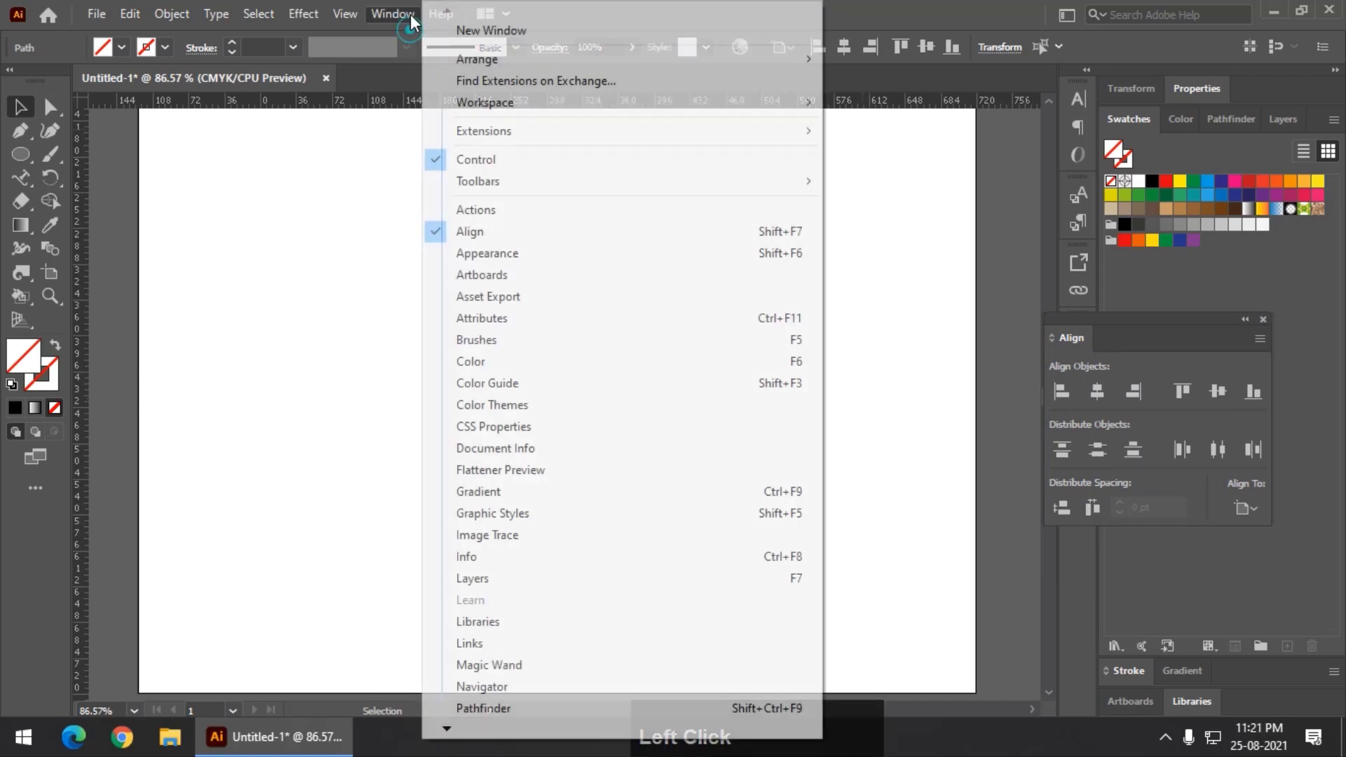
{"action": "left_click", "coordinate": [1117, 313]}
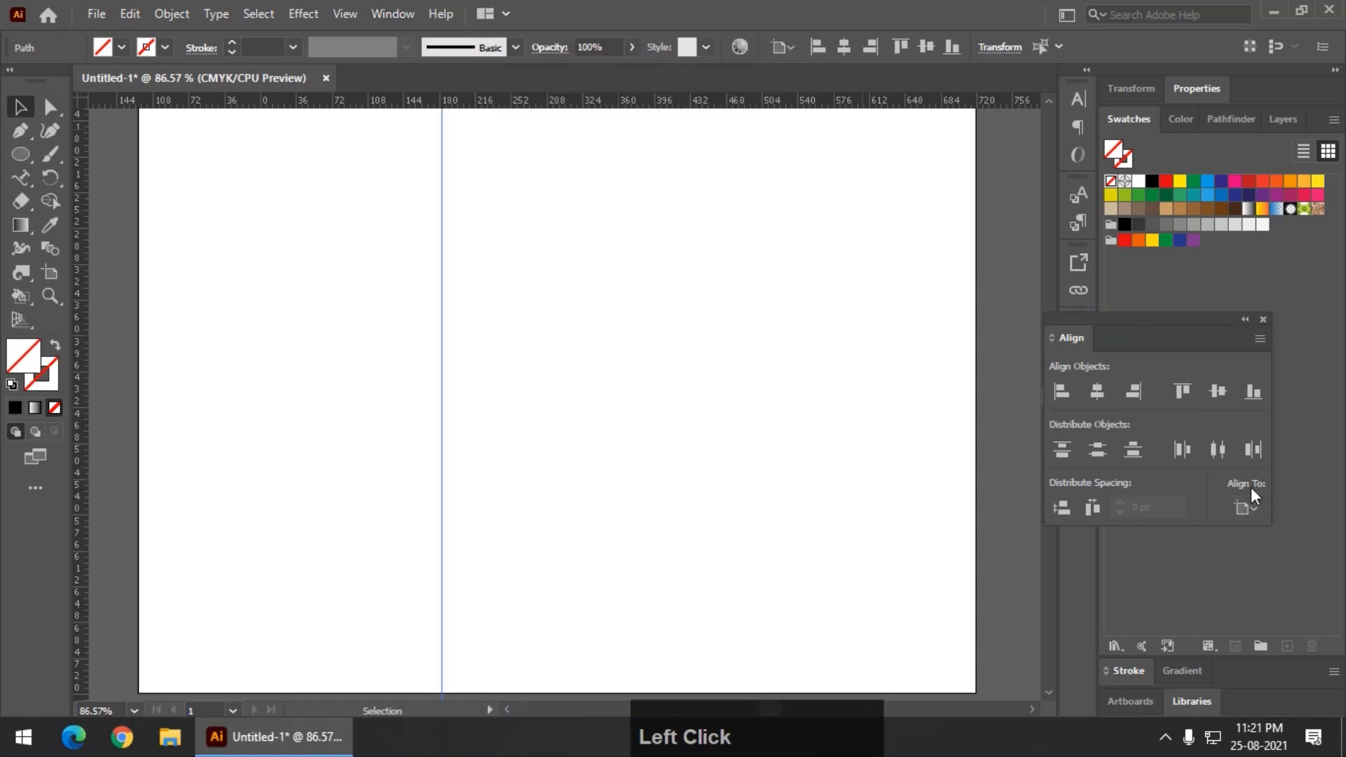
{"action": "left_click", "coordinate": [1248, 514]}
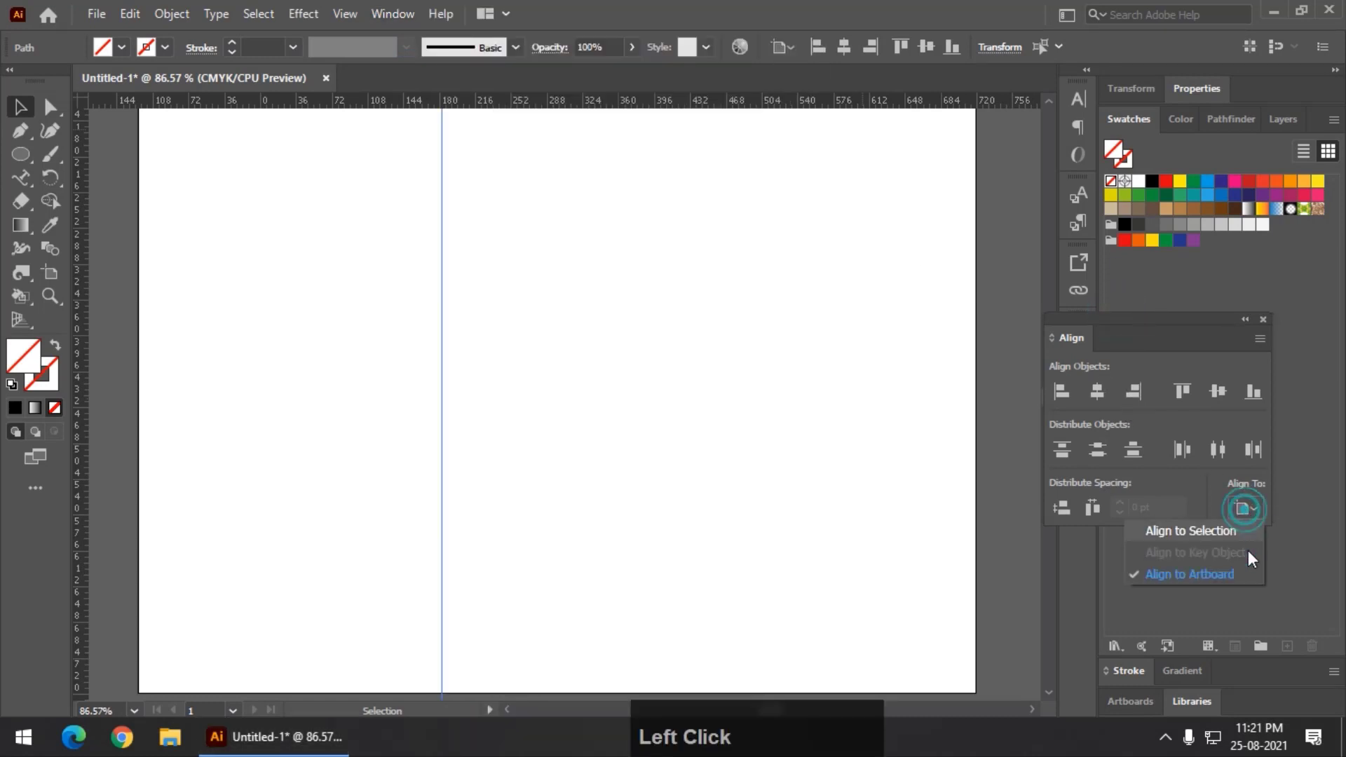
{"action": "left_click", "coordinate": [1234, 573]}
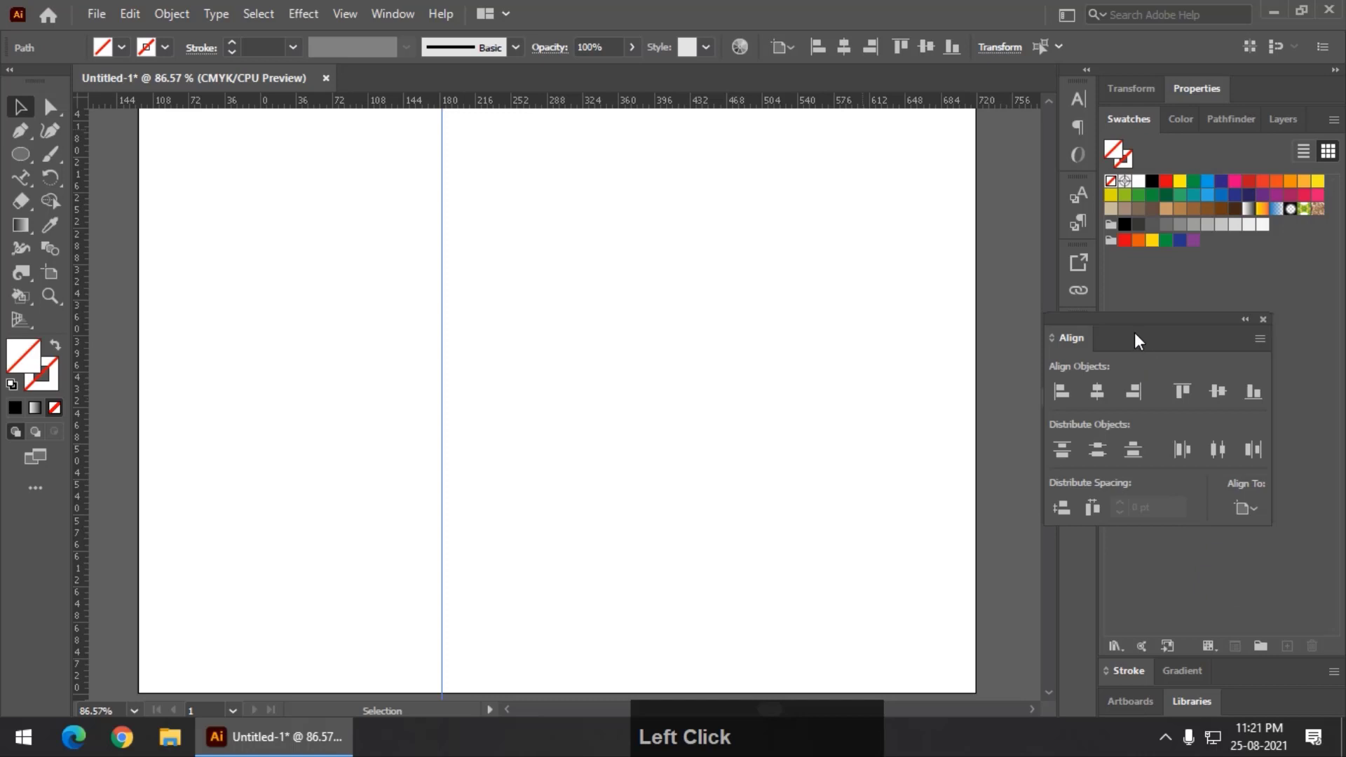
{"action": "left_click", "coordinate": [1097, 391]}
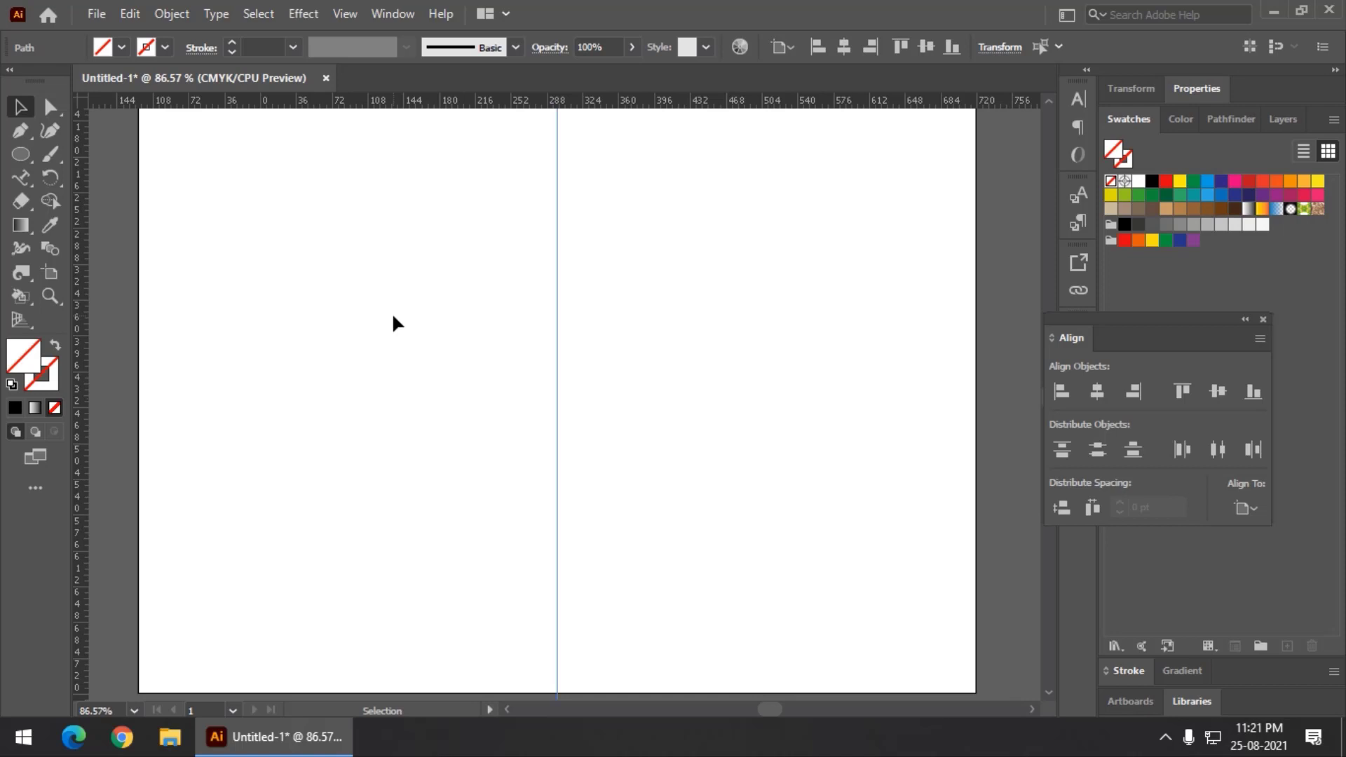
Add a horizontal guide and center it vertically on the artboard.
{"action": "left_click_drag", "start_coordinate": [674, 100], "coordinate": [663, 220]}
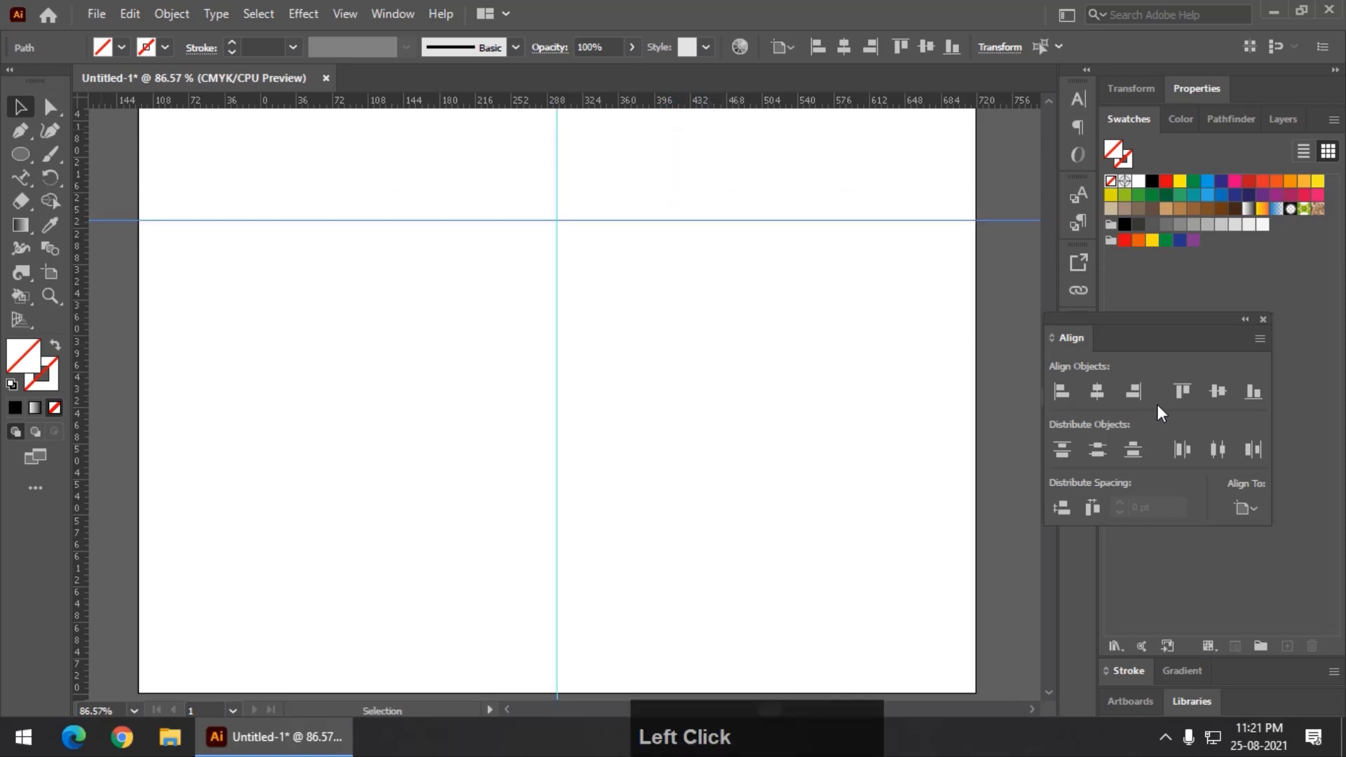
{"action": "left_click", "coordinate": [1218, 394]}
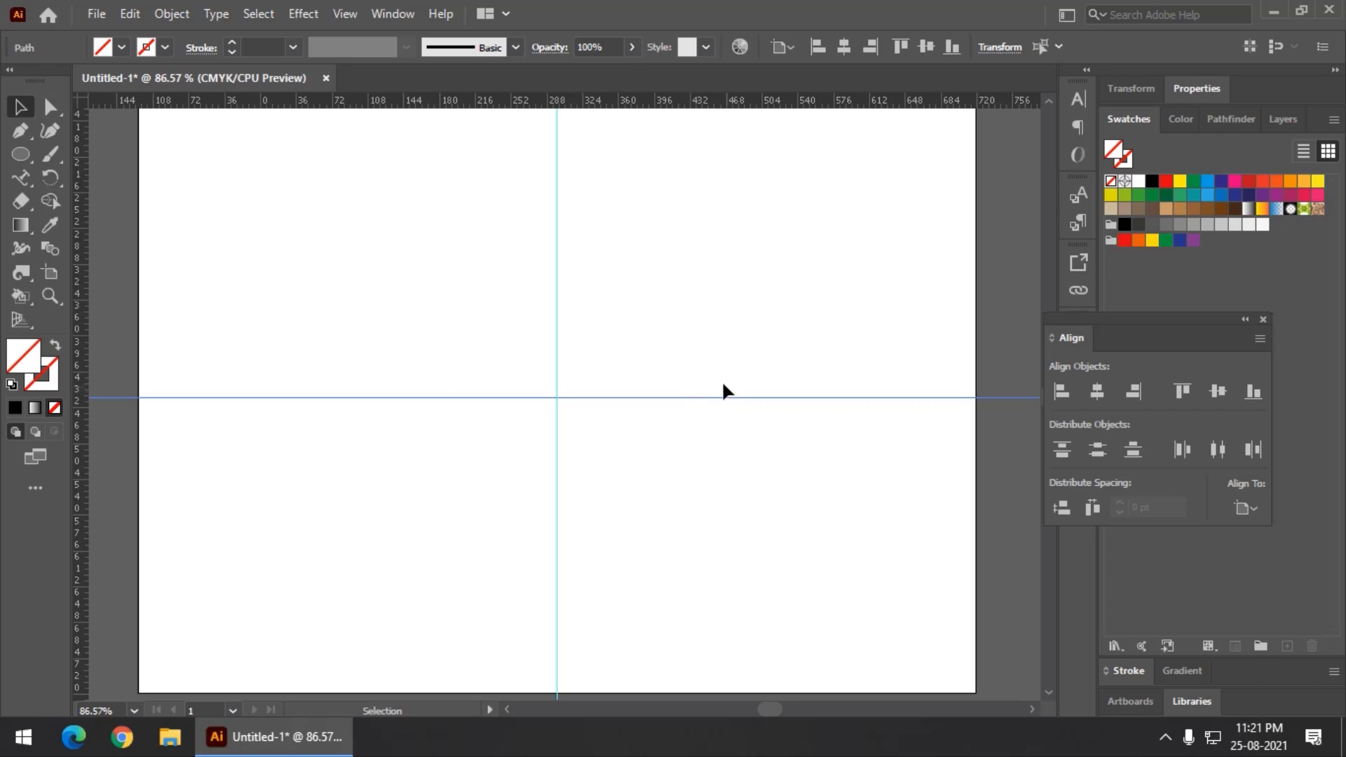
Align the vertical guide to the artboard's left edge and the horizontal guide to its top edge.
{"action": "left_click", "coordinate": [558, 332]}
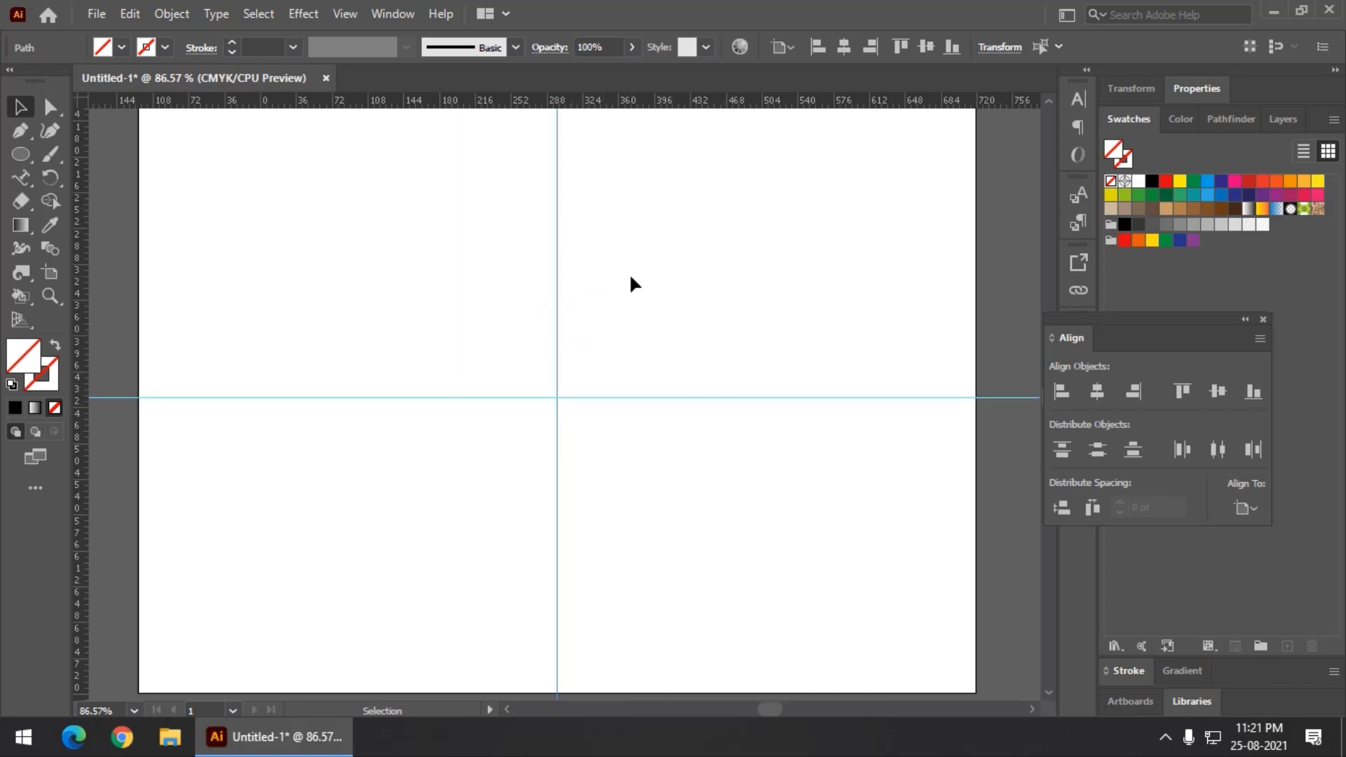
{"action": "left_click", "coordinate": [1070, 396]}
{"action": "left_click", "coordinate": [826, 397]}
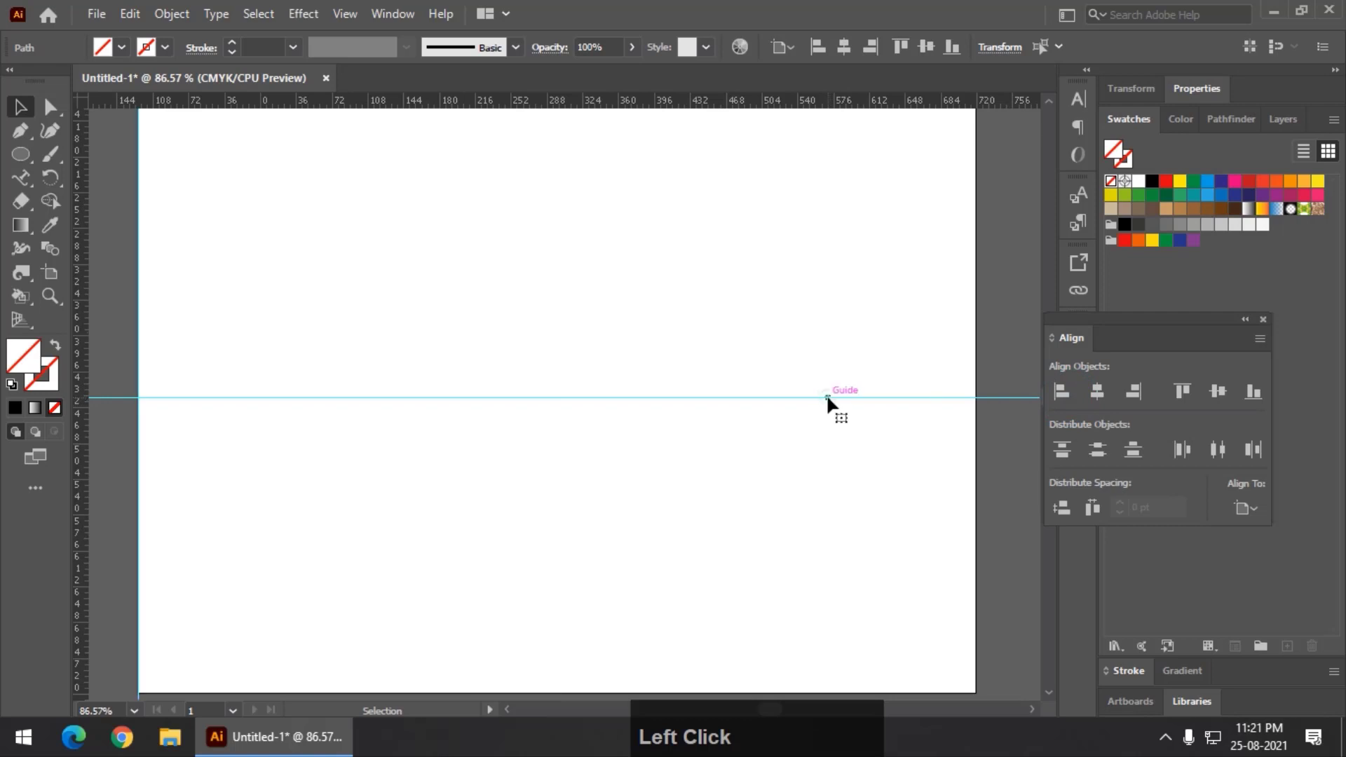
{"action": "left_click", "coordinate": [1181, 390]}
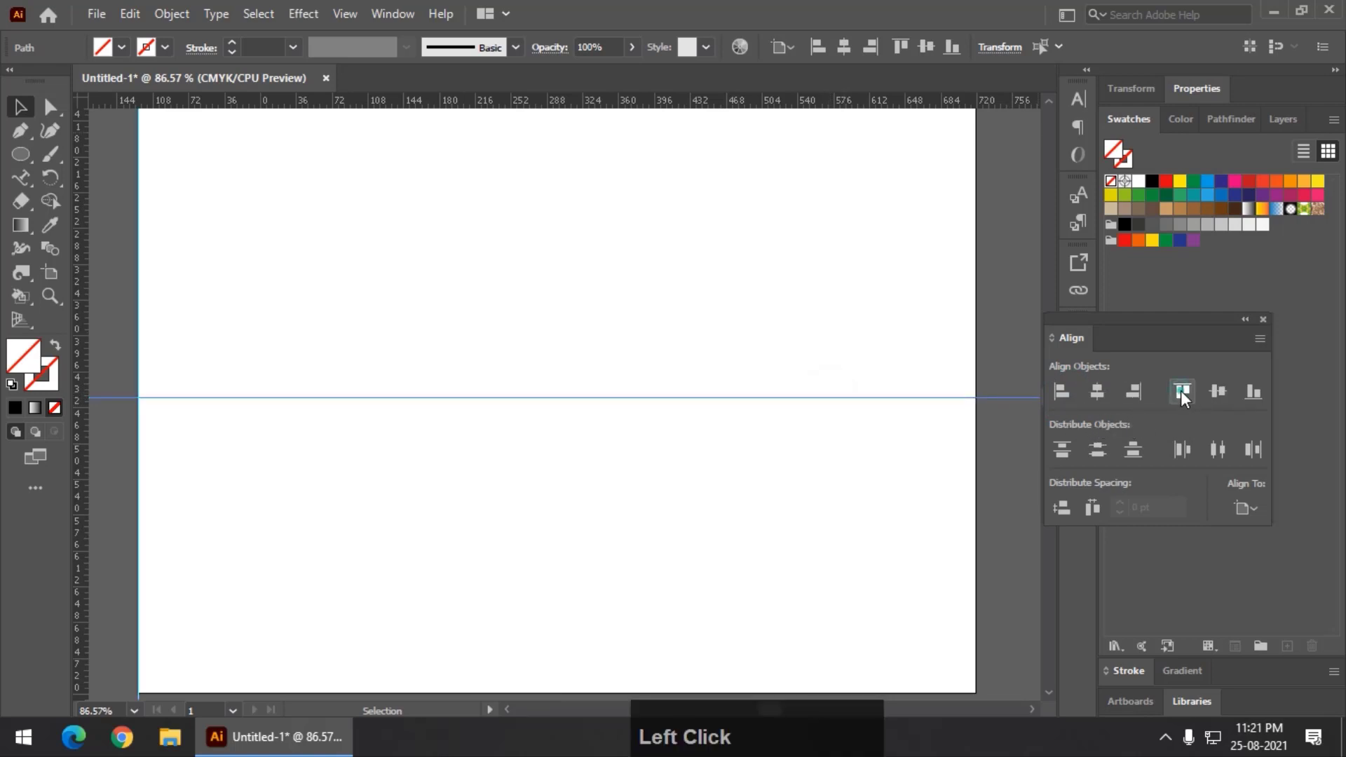
Add a vertical guide aligned to the artboard's right edge and a horizontal guide aligned to its bottom edge.
{"action": "left_click_drag", "start_coordinate": [83, 375], "coordinate": [498, 377]}
{"action": "key", "text": "ctrl+minus"}
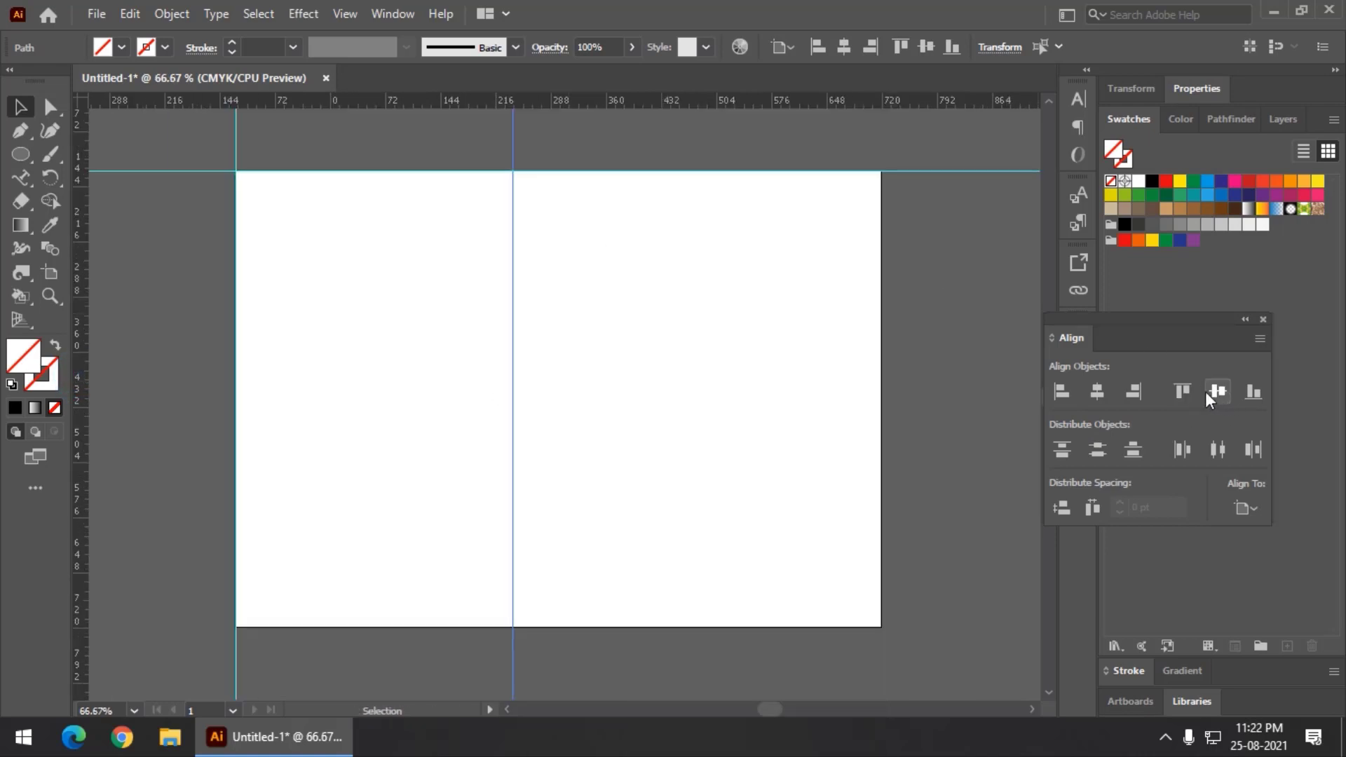
{"action": "left_click", "coordinate": [1134, 392]}
{"action": "left_click_drag", "start_coordinate": [596, 91], "coordinate": [631, 310]}
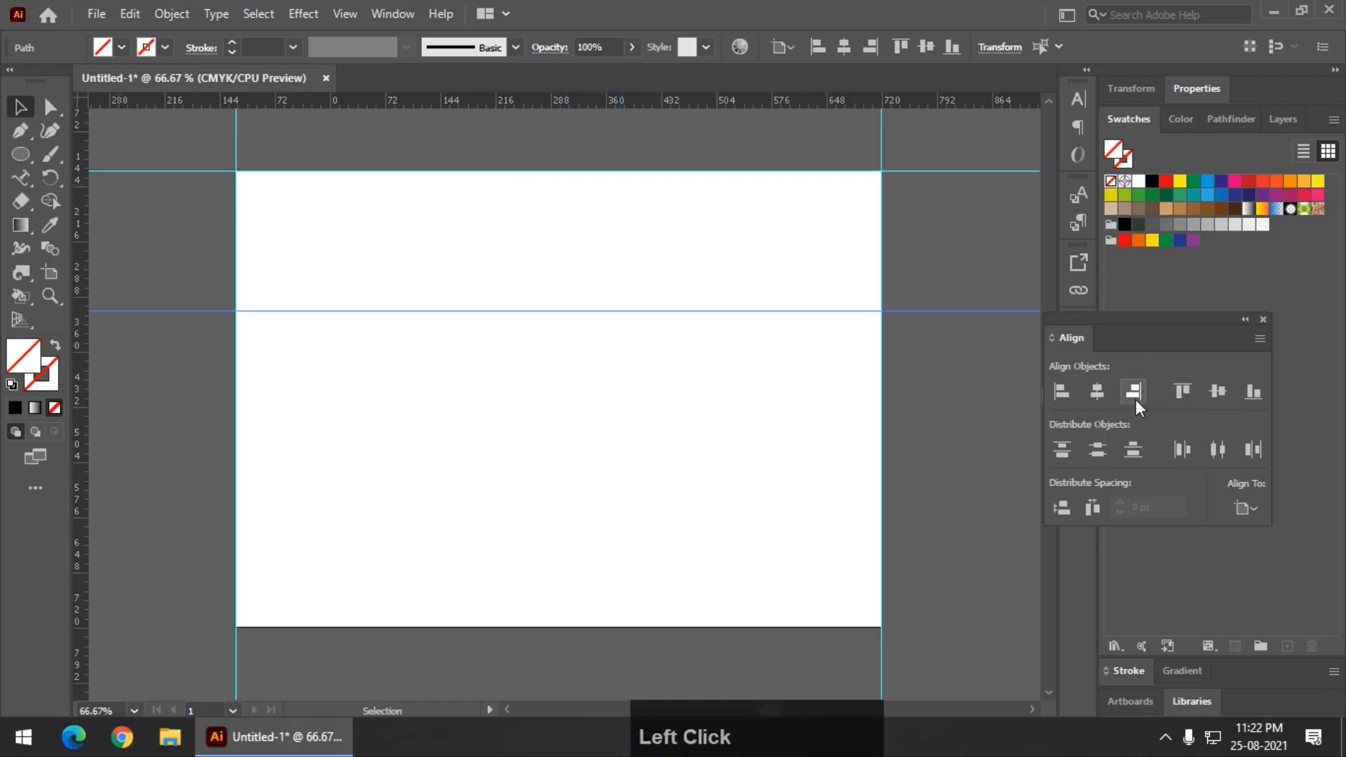
{"action": "left_click", "coordinate": [1254, 394]}
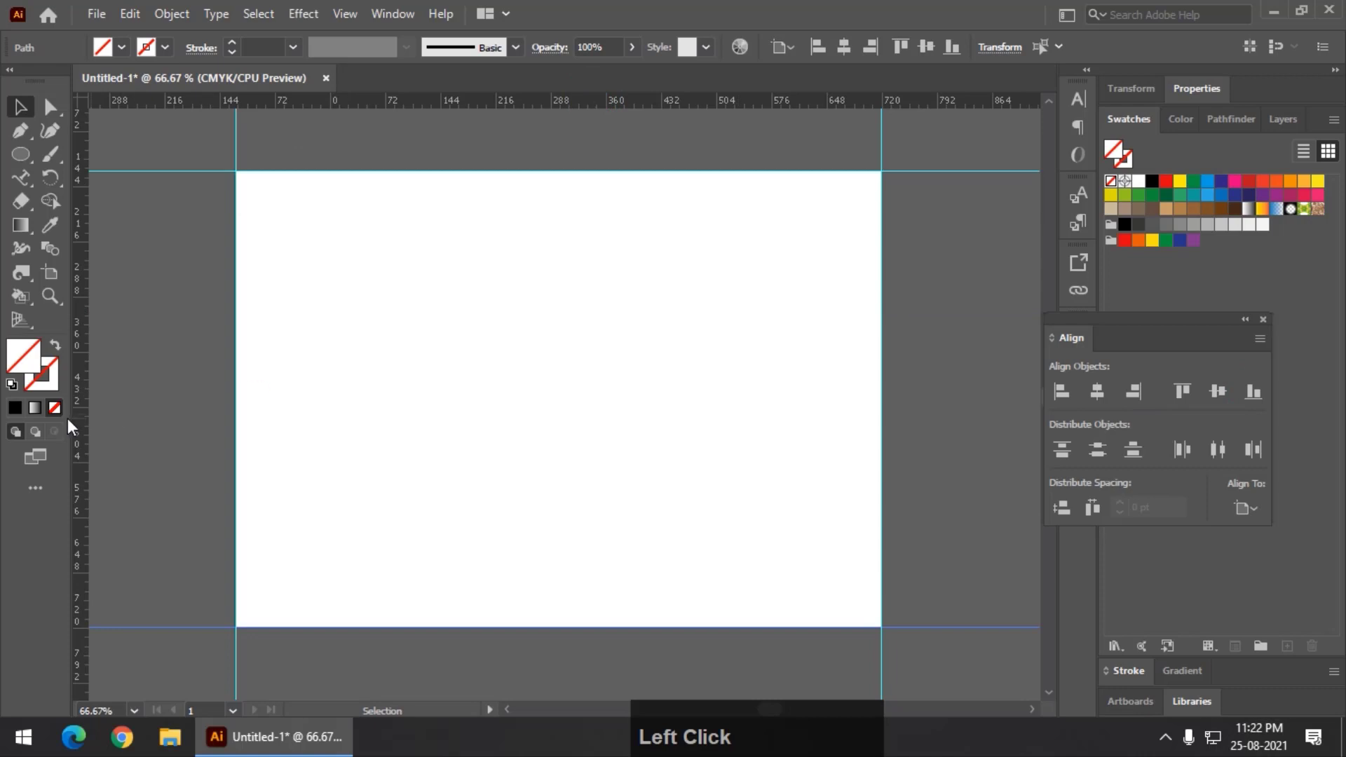
Add another vertical and horizontal guide and align both to the artboard's center.
{"action": "left_click_drag", "start_coordinate": [80, 427], "coordinate": [483, 413]}
{"action": "left_click_drag", "start_coordinate": [393, 105], "coordinate": [436, 294]}
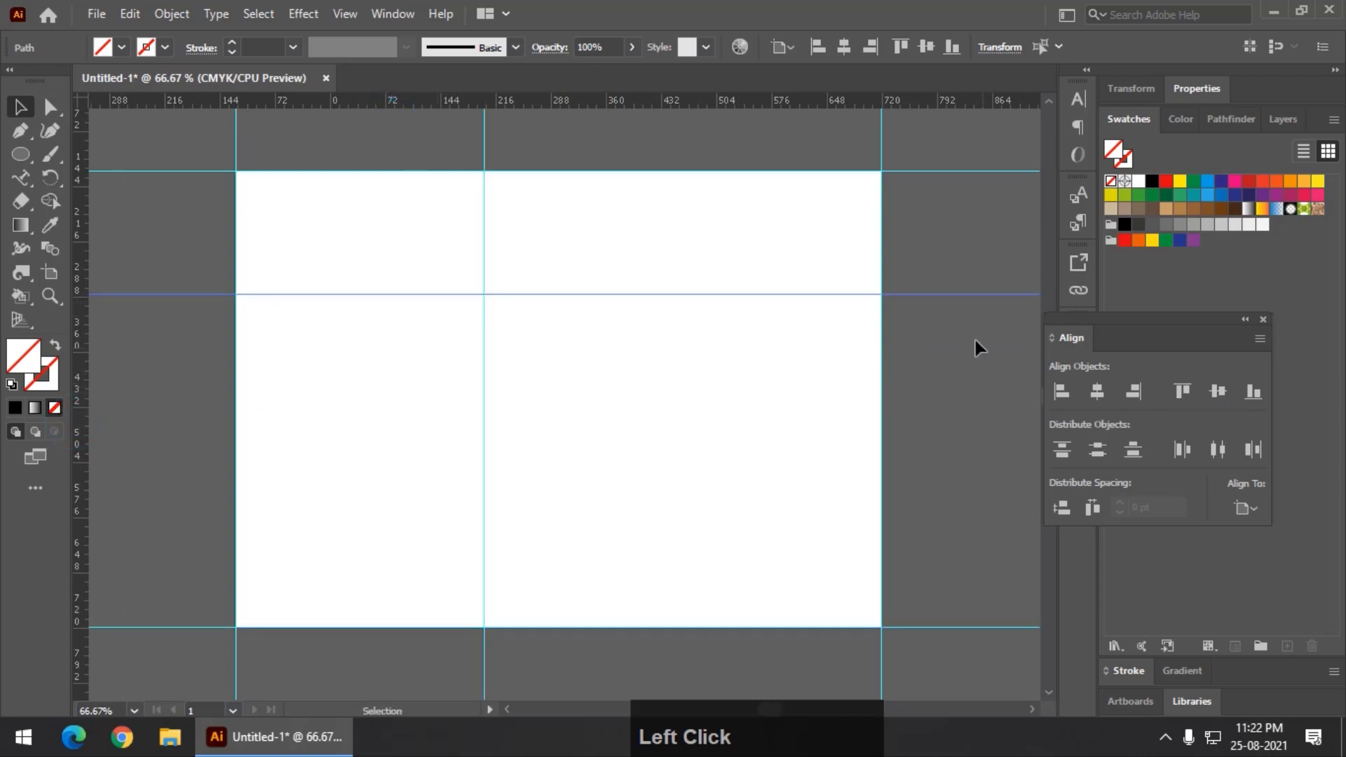
{"action": "left_click", "coordinate": [1097, 392]}
{"action": "left_click", "coordinate": [743, 293]}
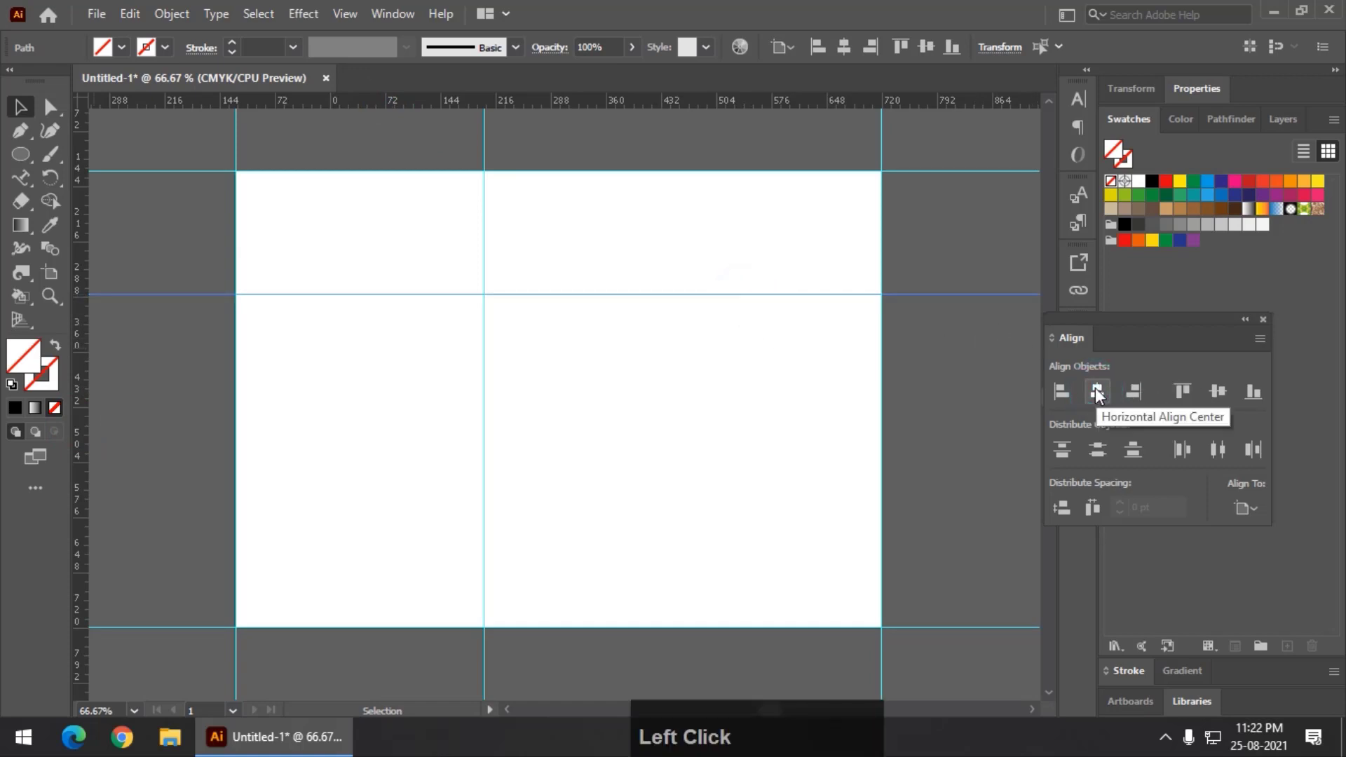
{"action": "left_click", "coordinate": [485, 369]}
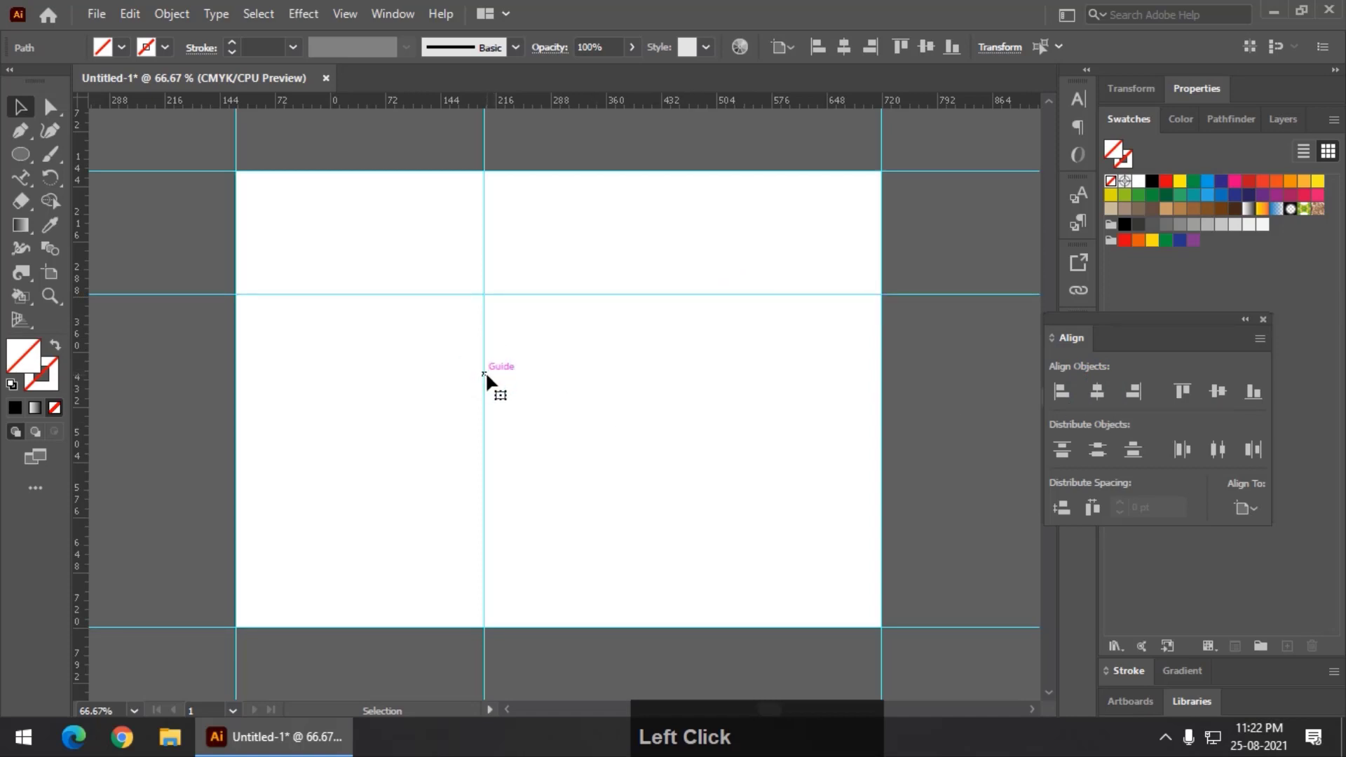
{"action": "left_click", "coordinate": [1096, 391]}
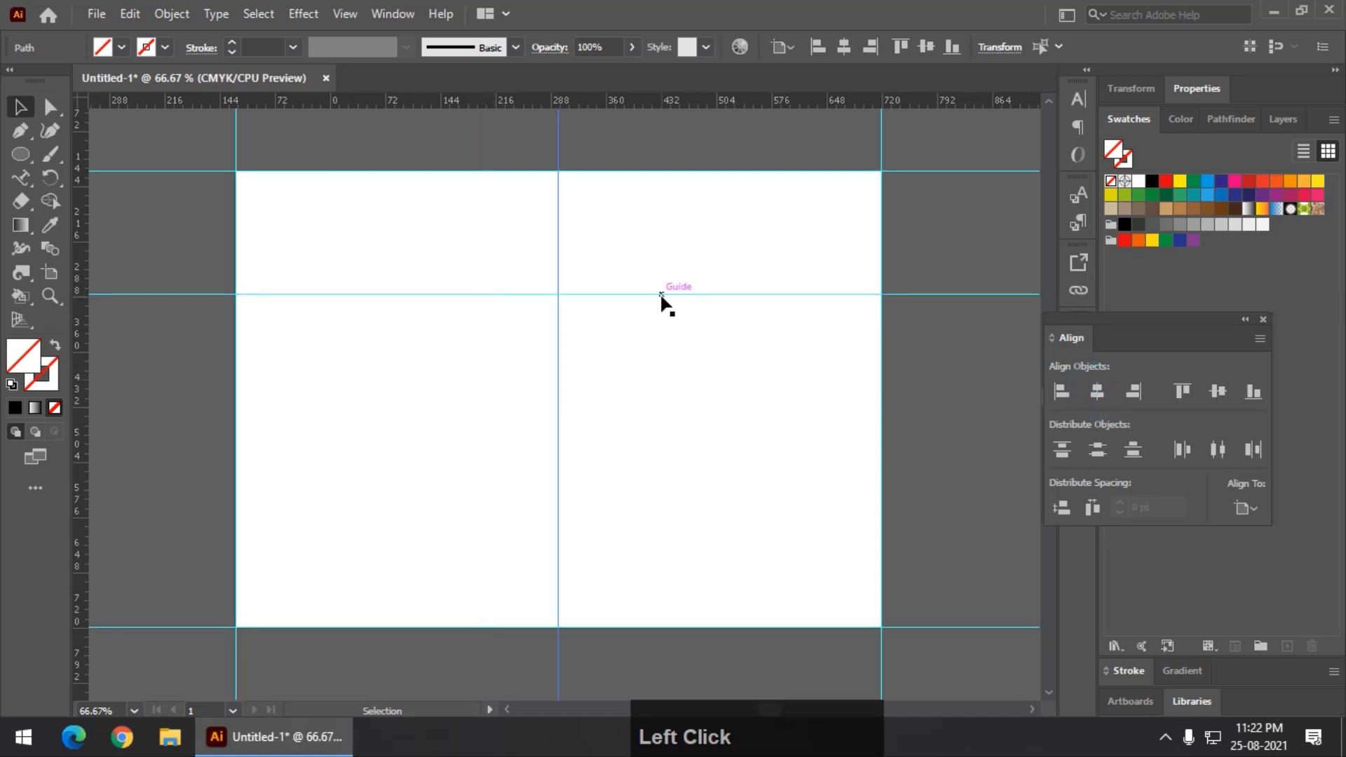
{"action": "left_click", "coordinate": [659, 294]}
{"action": "left_click", "coordinate": [1213, 390]}
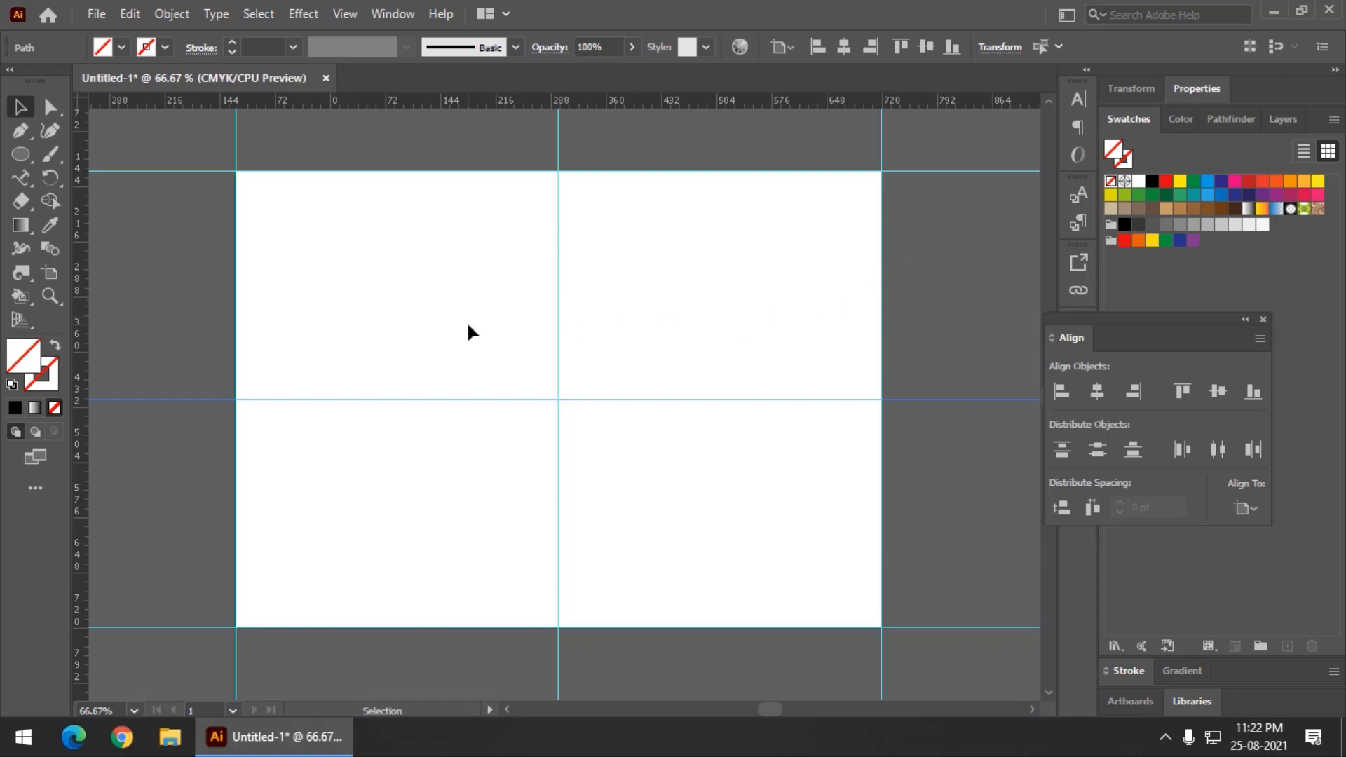
Delete the vertical and horizontal guides crossing at the artboard's center, keeping the edge guides.
{"action": "left_click_drag", "start_coordinate": [467, 326], "coordinate": [632, 506]}
{"action": "key", "text": "Delete"}
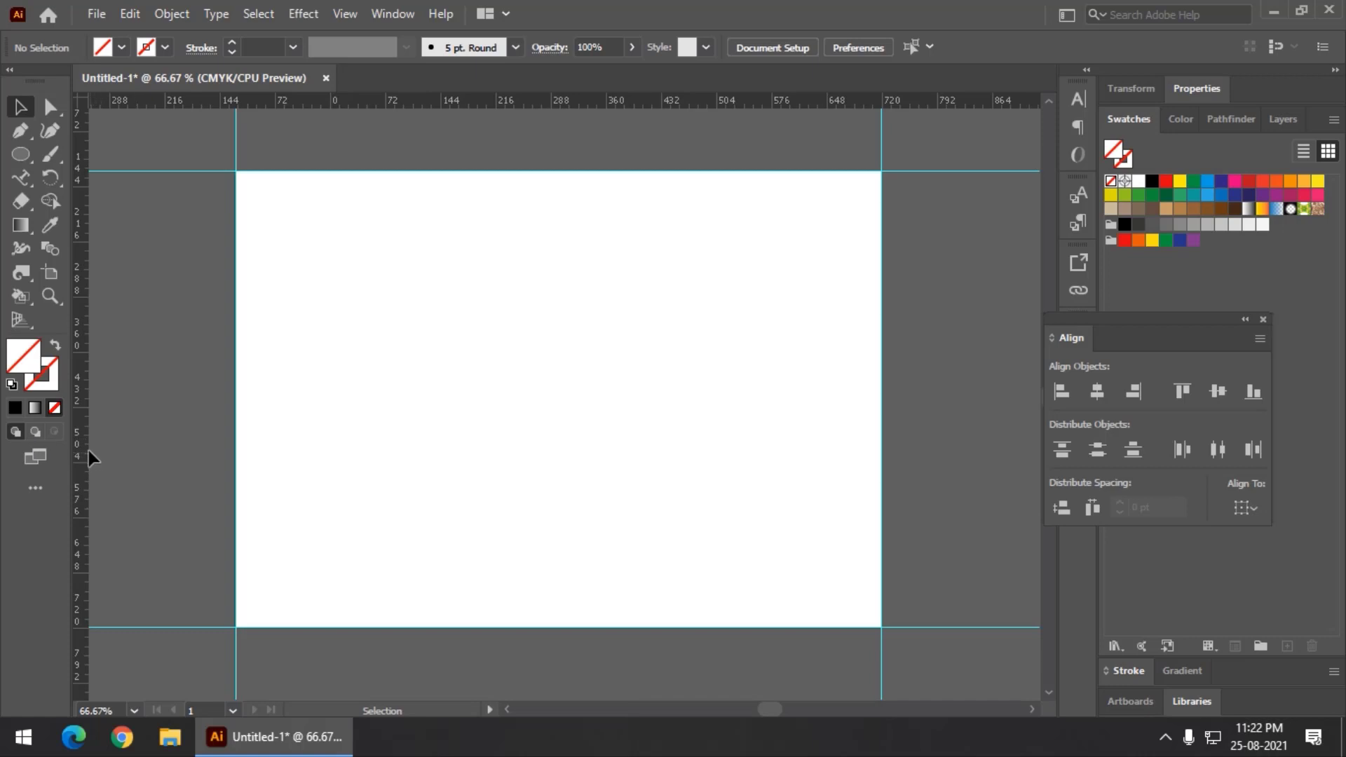
Place two vertical and two horizontal guides inside the artboard, pulling all of them from the vertical ruler.
{"action": "left_click_drag", "start_coordinate": [79, 455], "coordinate": [443, 453]}
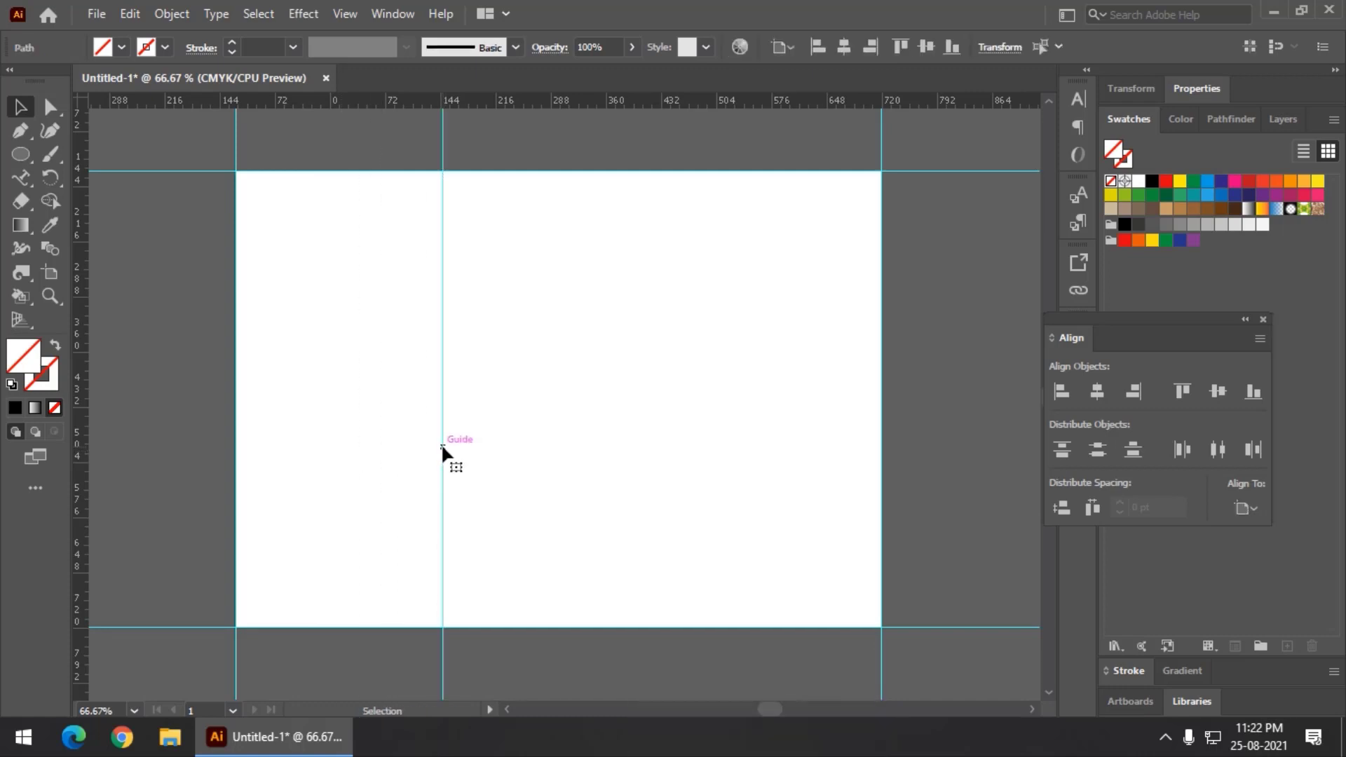
{"action": "left_click", "coordinate": [440, 442]}
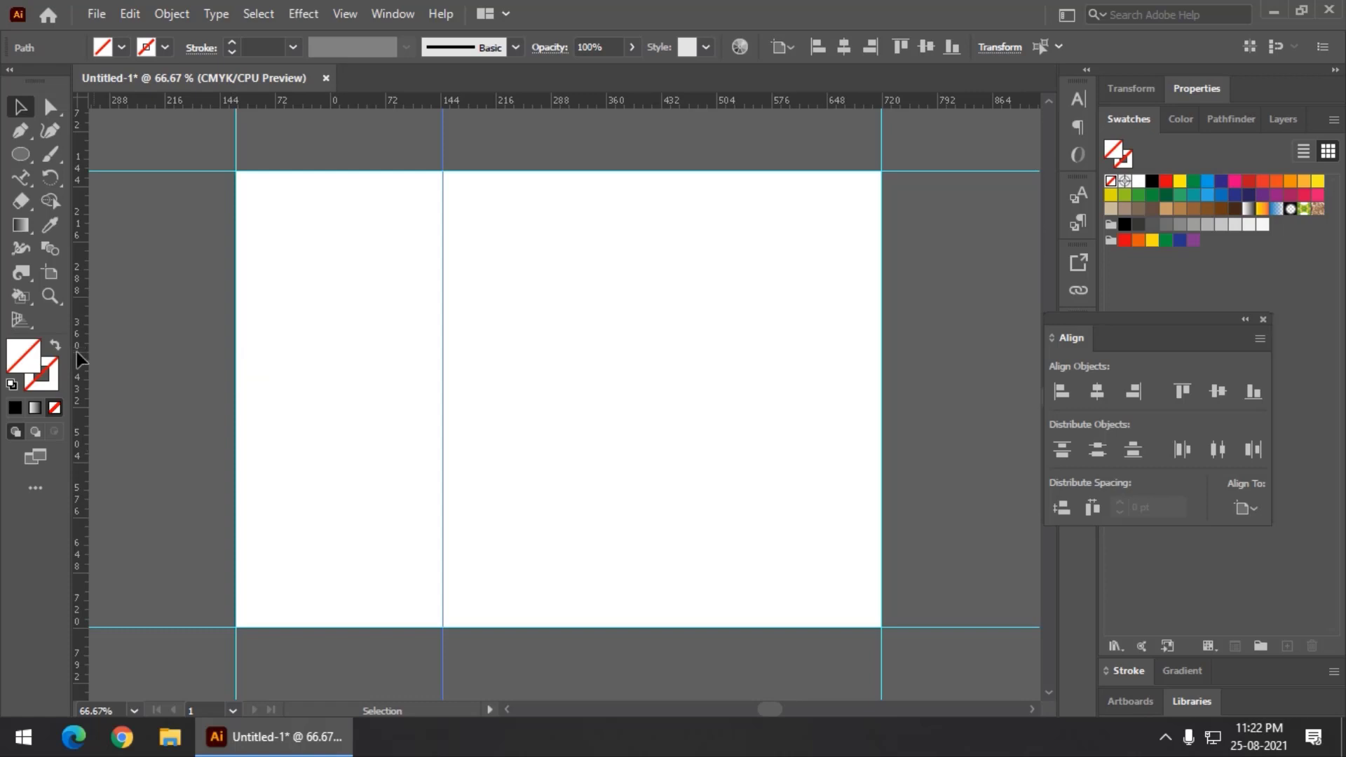
{"action": "left_click_drag", "start_coordinate": [77, 352], "coordinate": [218, 362]}
{"action": "left_click_drag", "start_coordinate": [514, 363], "coordinate": [544, 409]}
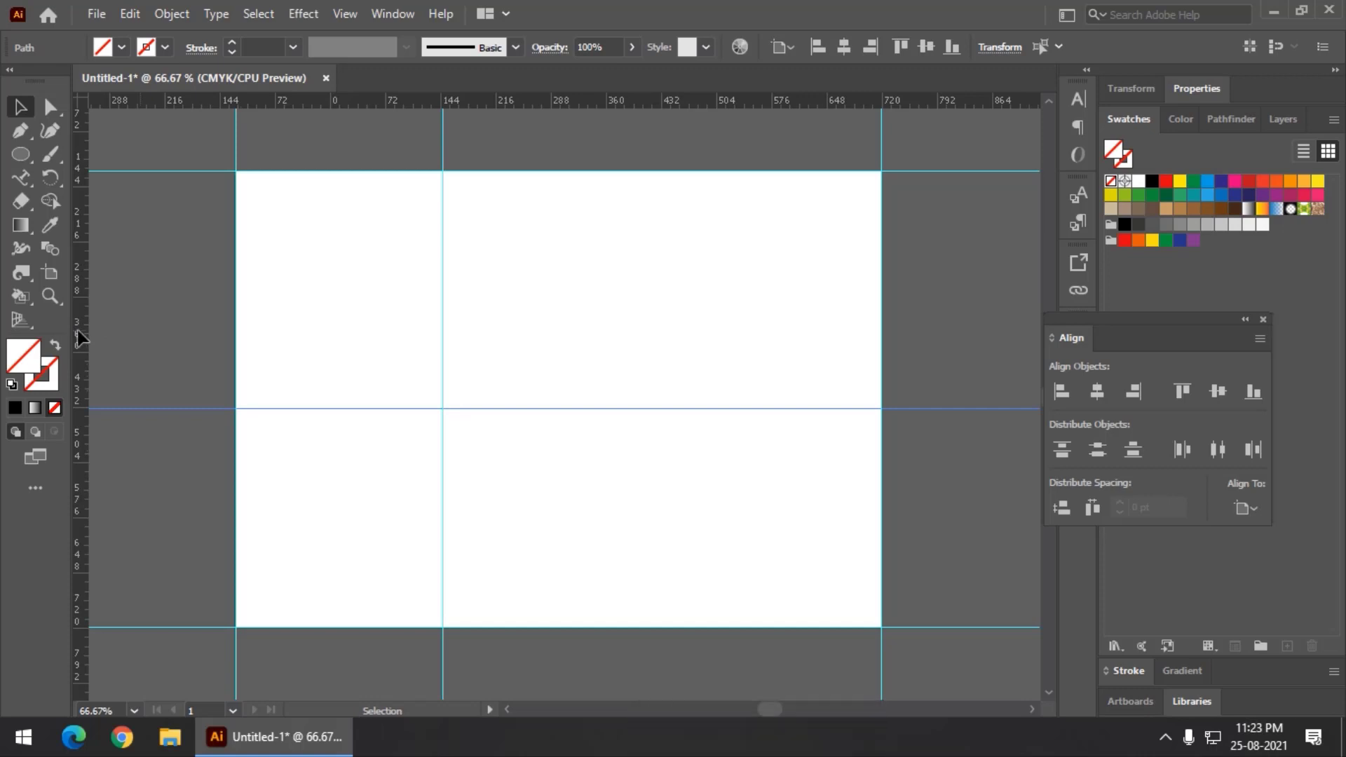
{"action": "left_click_drag", "start_coordinate": [78, 330], "coordinate": [561, 332]}
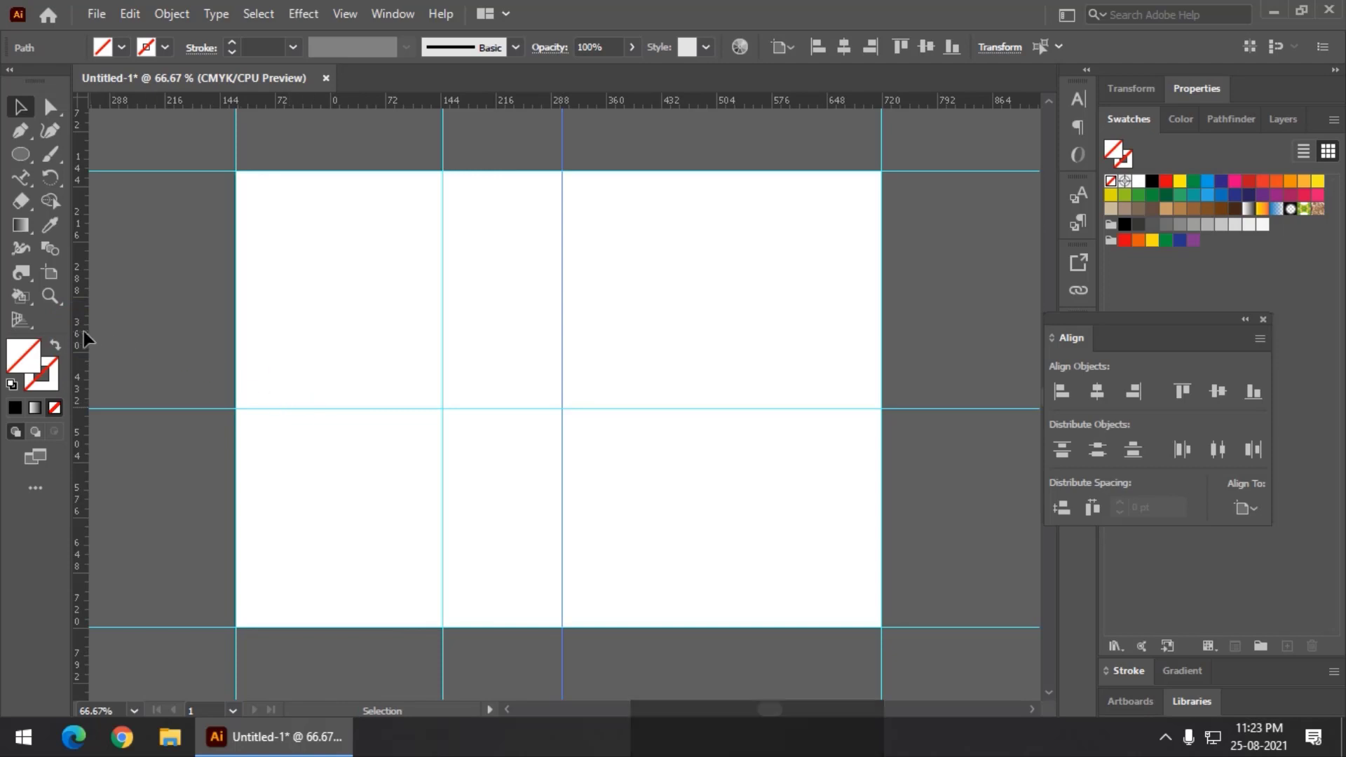
{"action": "left_click_drag", "start_coordinate": [80, 331], "coordinate": [614, 334]}
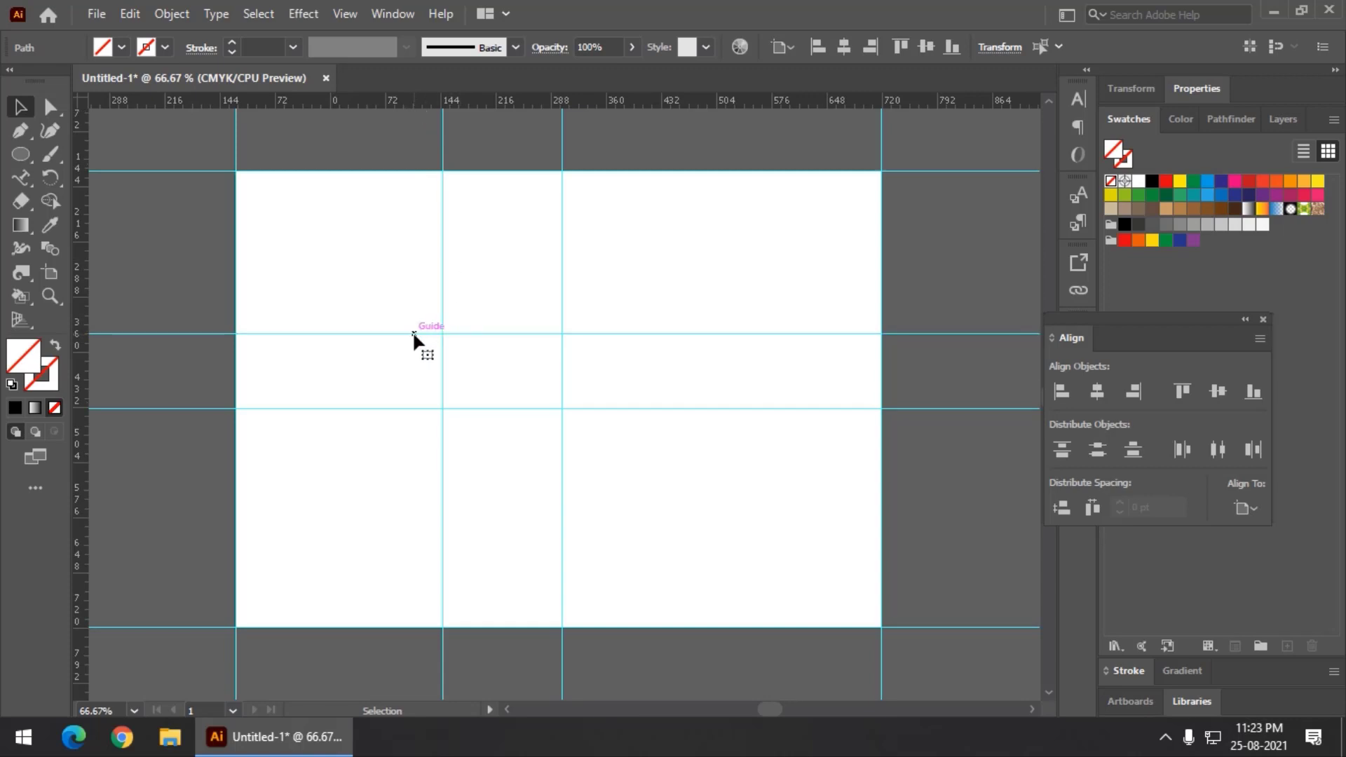
Delete the two horizontal and two vertical guides inside the artboard, leaving only the edge guides.
{"action": "key", "text": "Delete"}
{"action": "left_click", "coordinate": [361, 408]}
{"action": "key", "text": "Delete"}
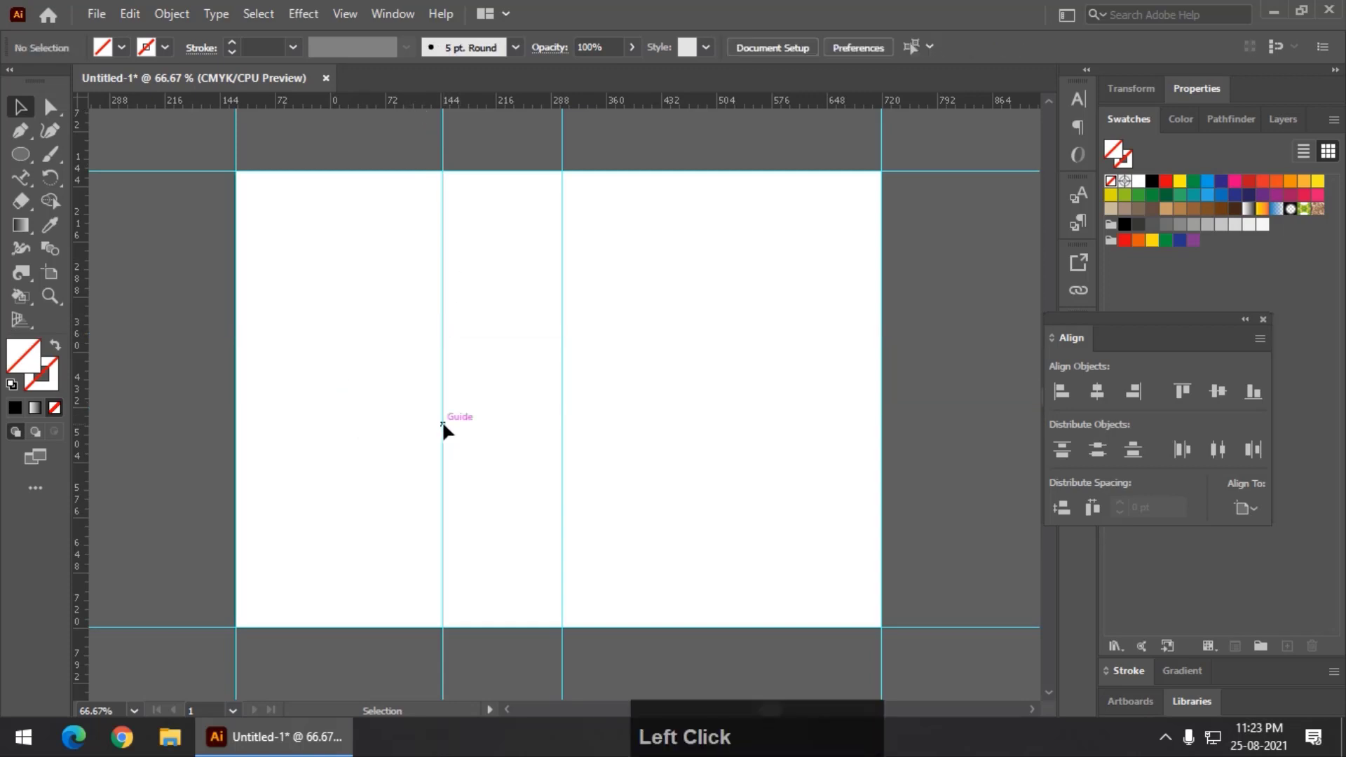
{"action": "left_click", "coordinate": [442, 424]}
{"action": "key", "text": "Delete"}
{"action": "left_click", "coordinate": [561, 438]}
{"action": "key", "text": "Delete"}
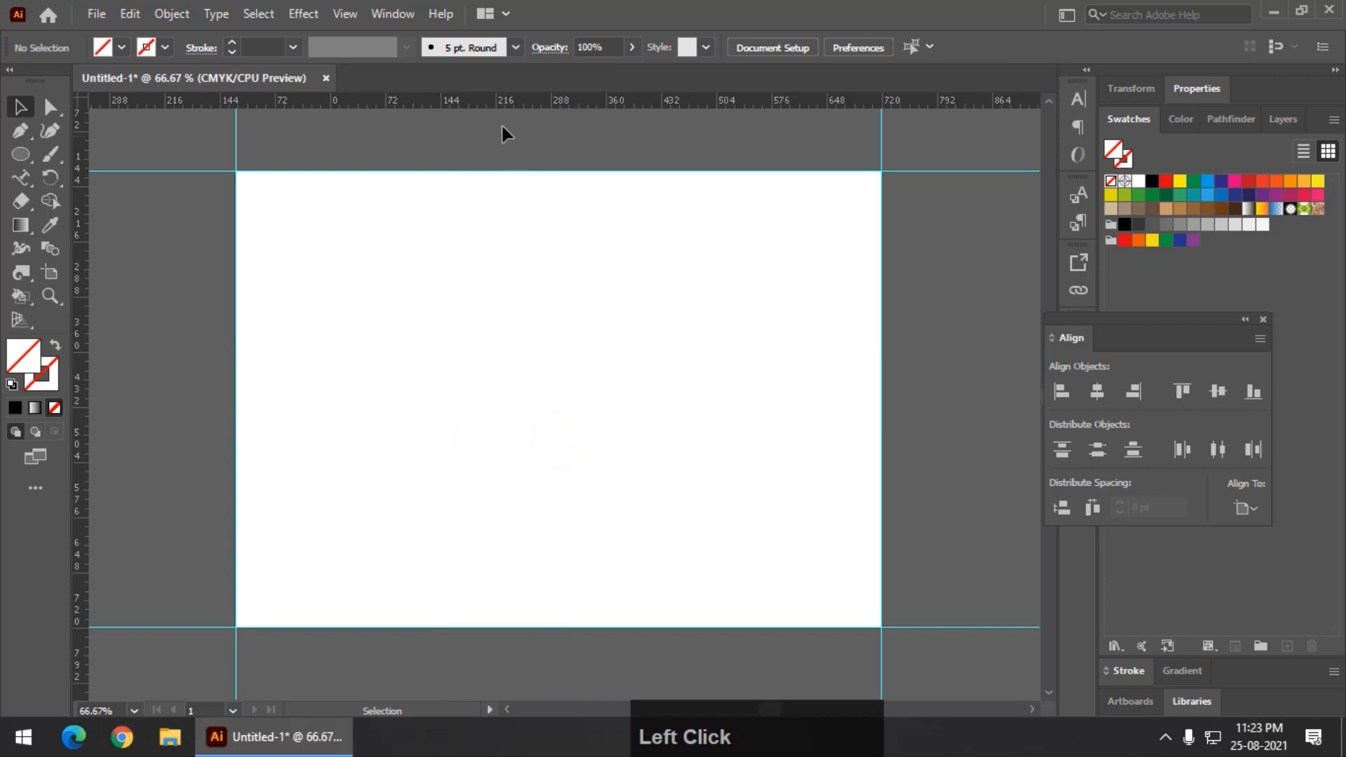
From the horizontal ruler, add a horizontal guide slightly above the artboard's middle and a vertical guide left of its center.
{"action": "left_click_drag", "start_coordinate": [492, 91], "coordinate": [502, 378]}
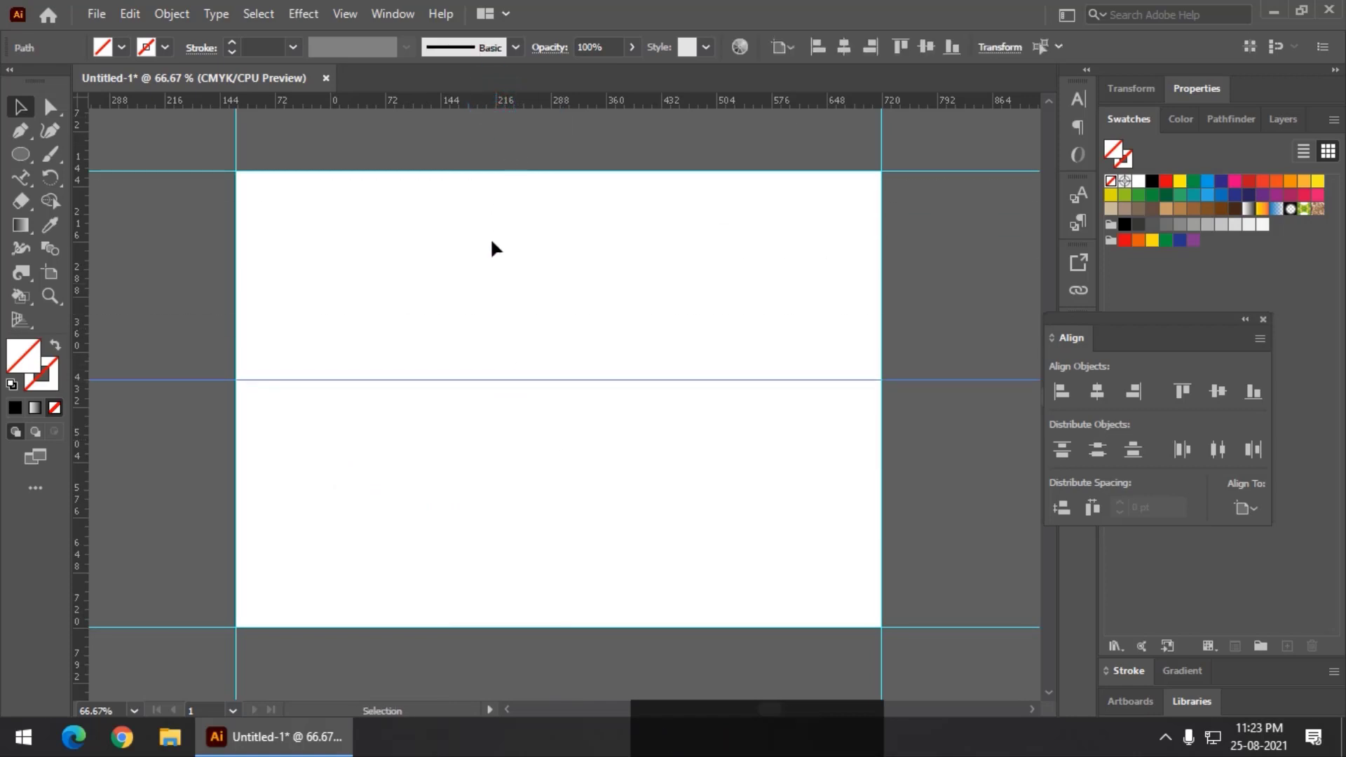
{"action": "key", "text": "alt"}
{"action": "left_click_drag", "start_coordinate": [447, 98], "coordinate": [469, 255]}
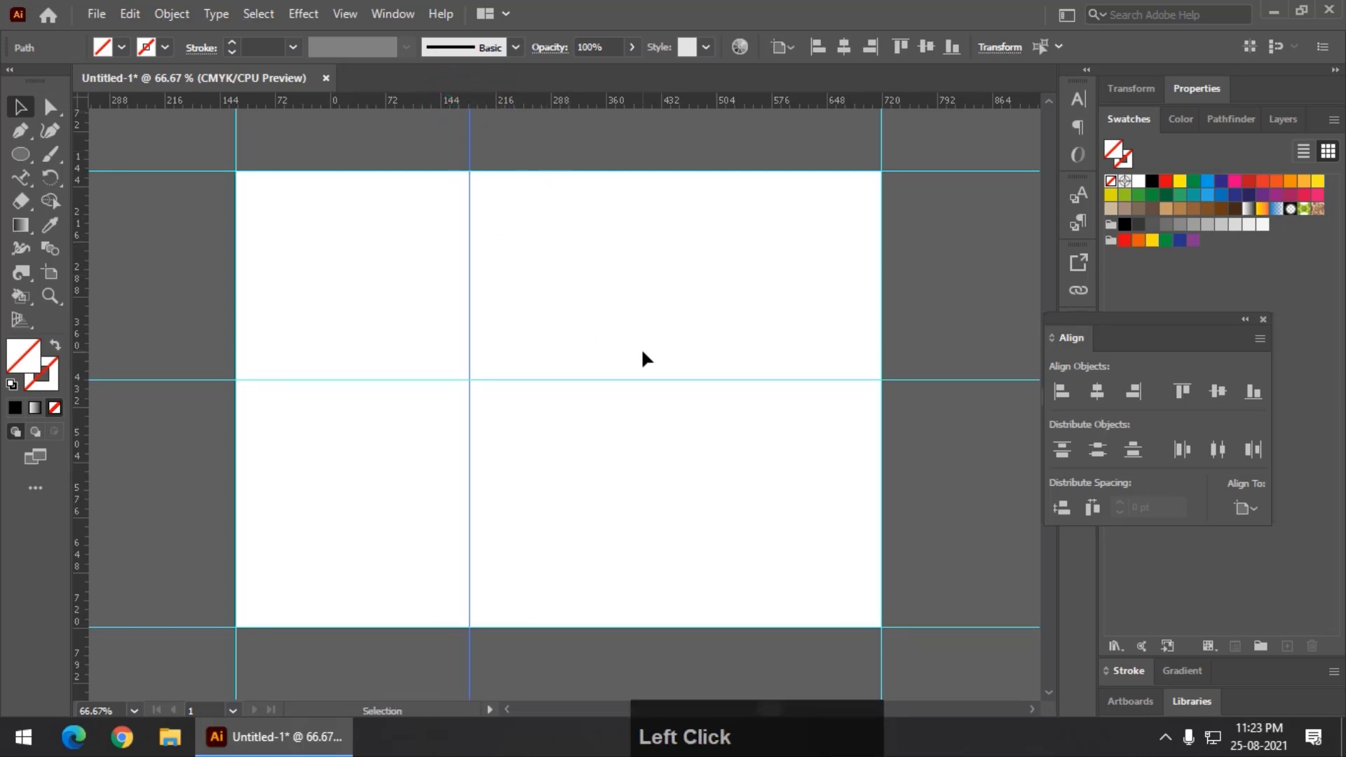